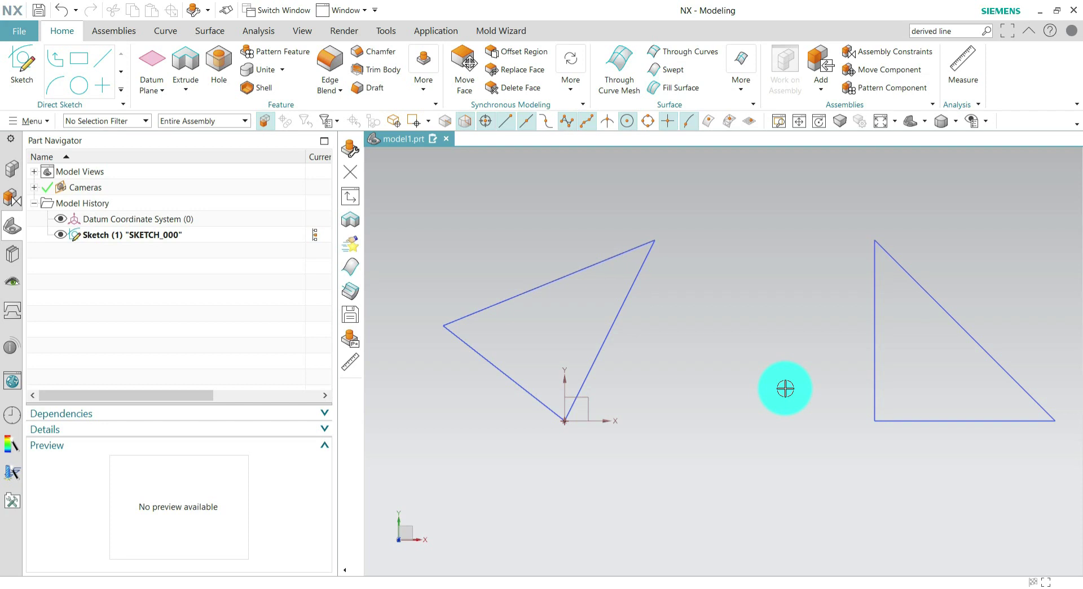
# Open SKETCH_000 for editing with rollback and dismiss the overconstrained geometry message
pyautogui.click(148, 232)
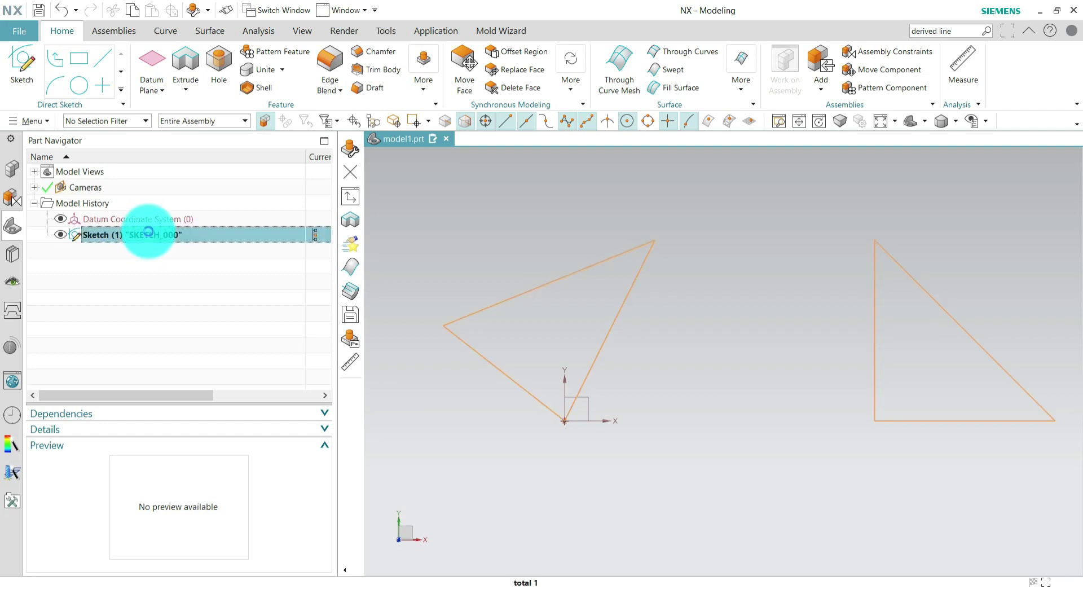
pyautogui.rightClick(148, 232)
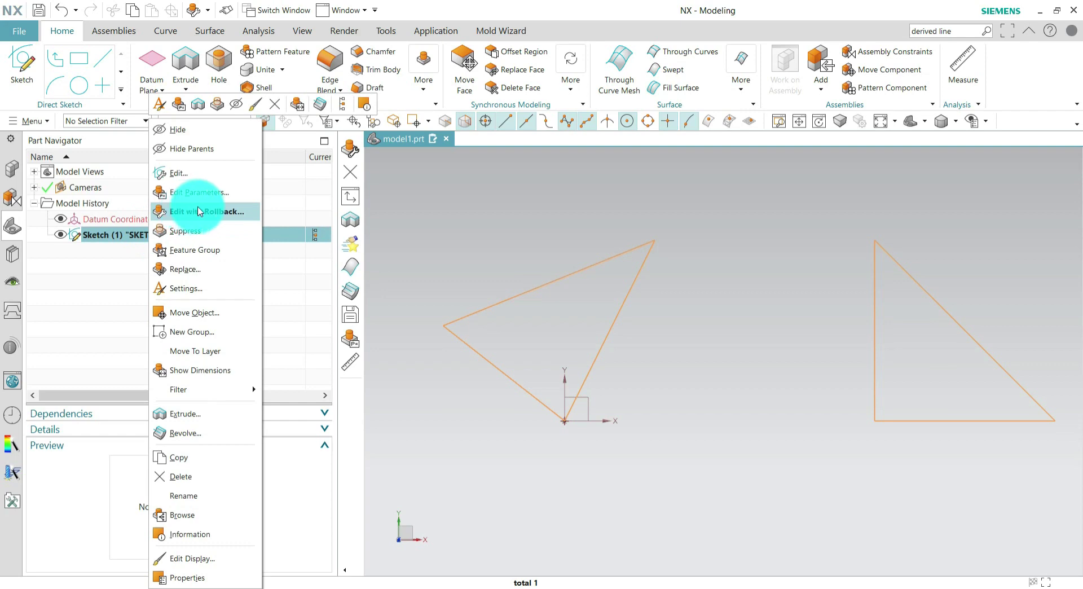
pyautogui.click(220, 212)
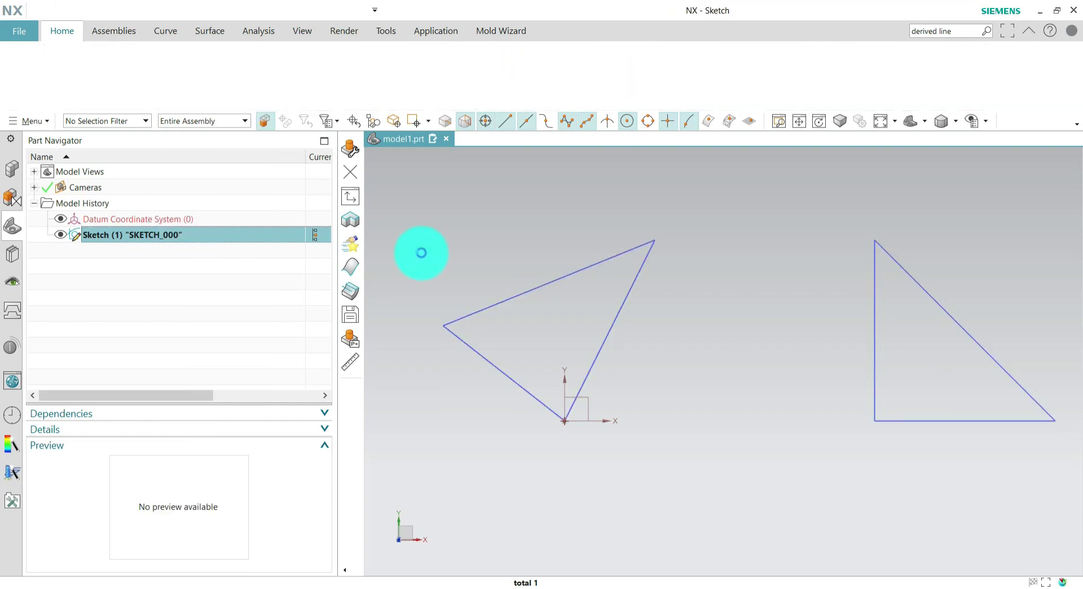
pyautogui.moveTo(550, 259)
pyautogui.mouseDown()
pyautogui.moveTo(620, 192)
pyautogui.moveTo(631, 194)
pyautogui.mouseUp()
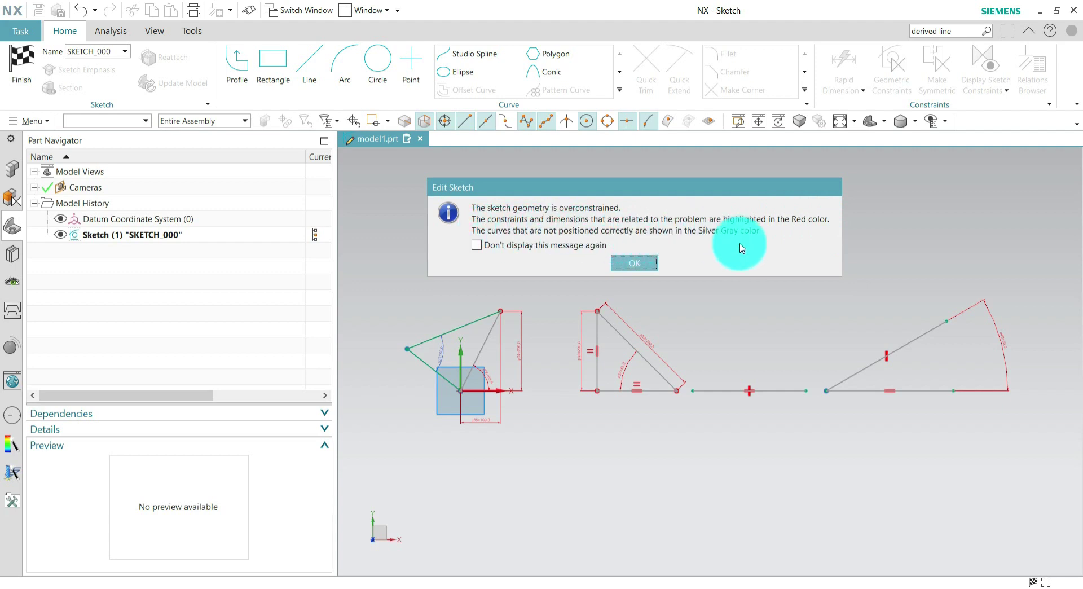
pyautogui.click(633, 263)
# Examine the conflicting linear and angular dimensions around the triangle attached to the sketch origin
pyautogui.scroll(-3, 604, 301)
pyautogui.scroll(4, 564, 348)
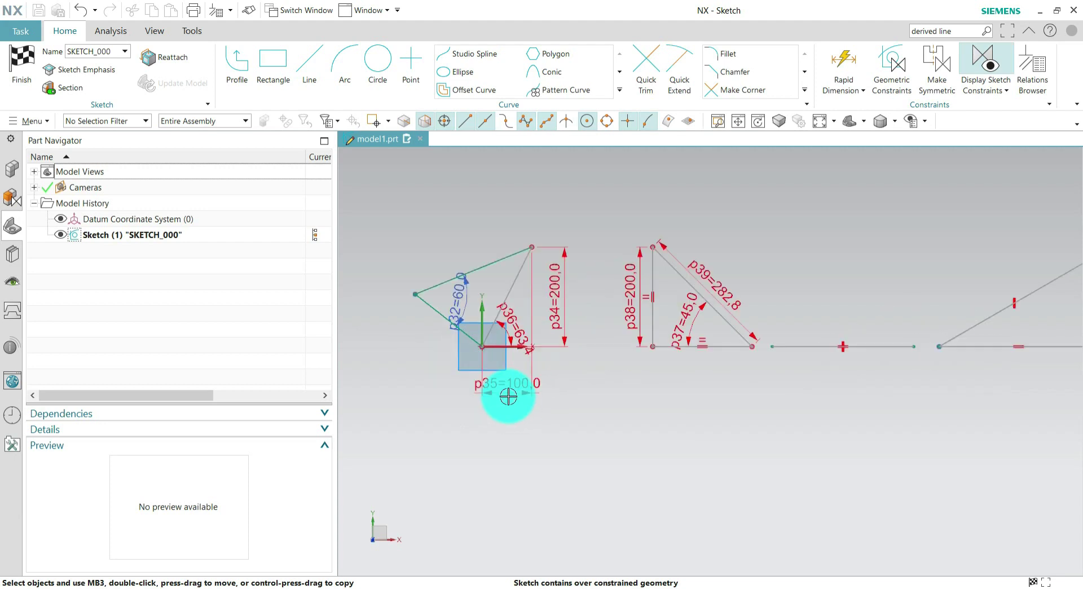
pyautogui.scroll(2, 507, 259)
pyautogui.scroll(-1, 595, 300)
pyautogui.scroll(-1, 596, 302)
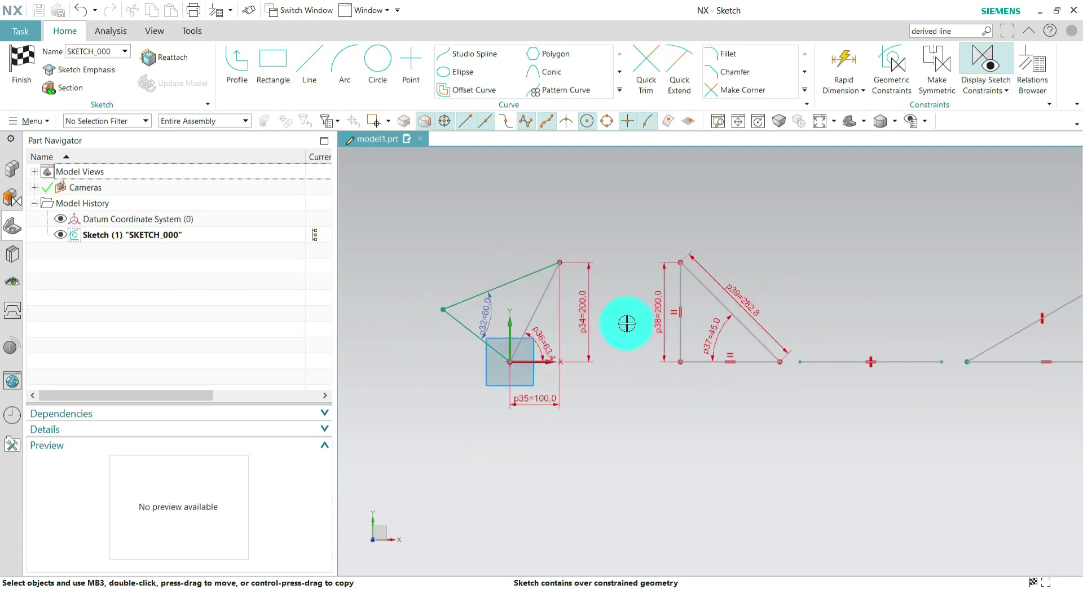
pyautogui.scroll(1, 594, 365)
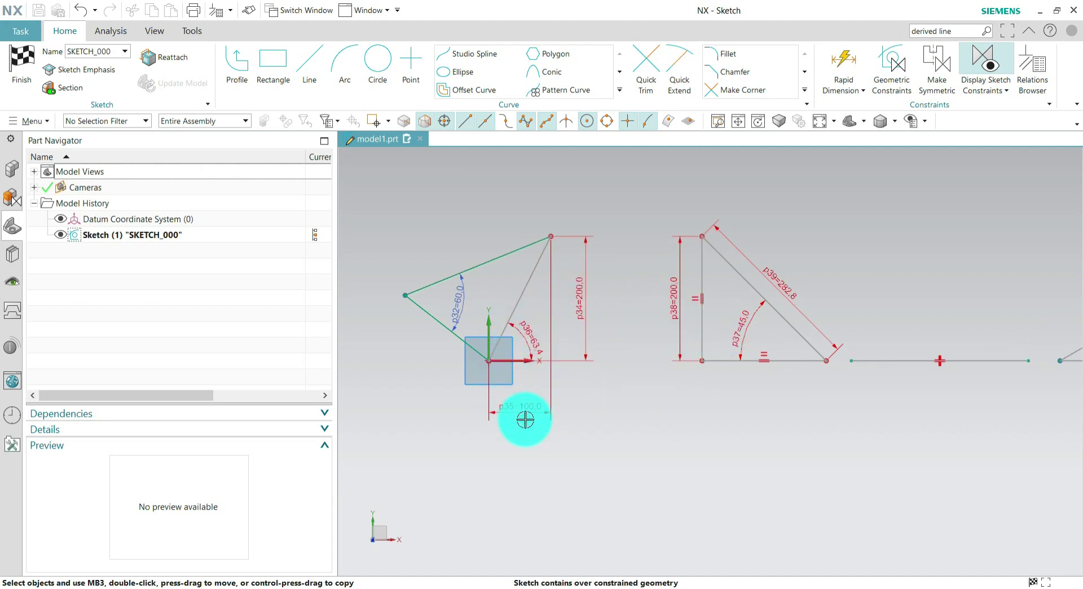
pyautogui.scroll(2, 525, 341)
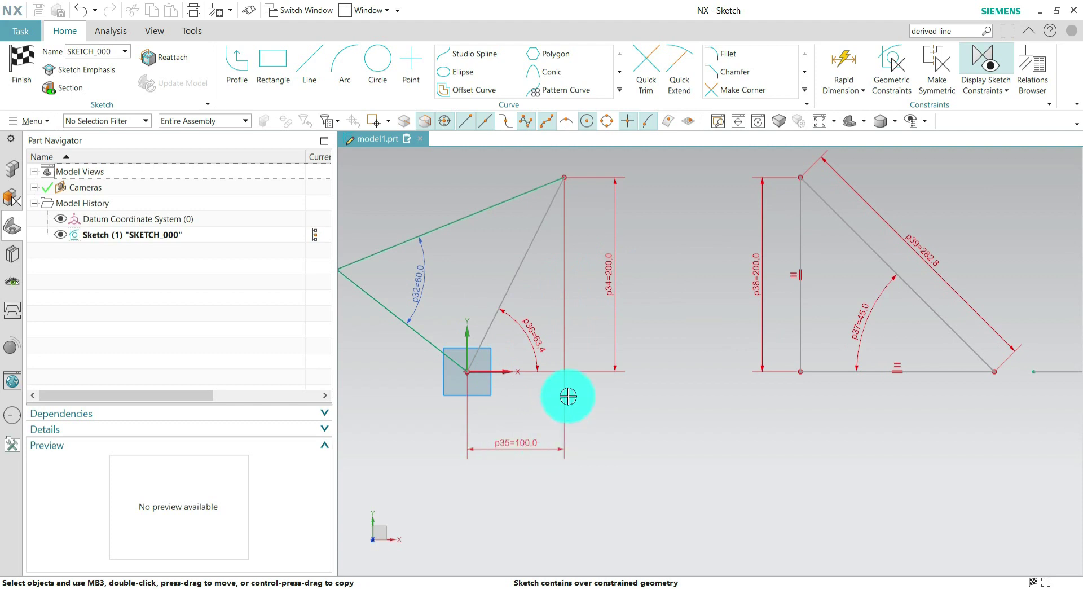
pyautogui.scroll(-1, 570, 394)
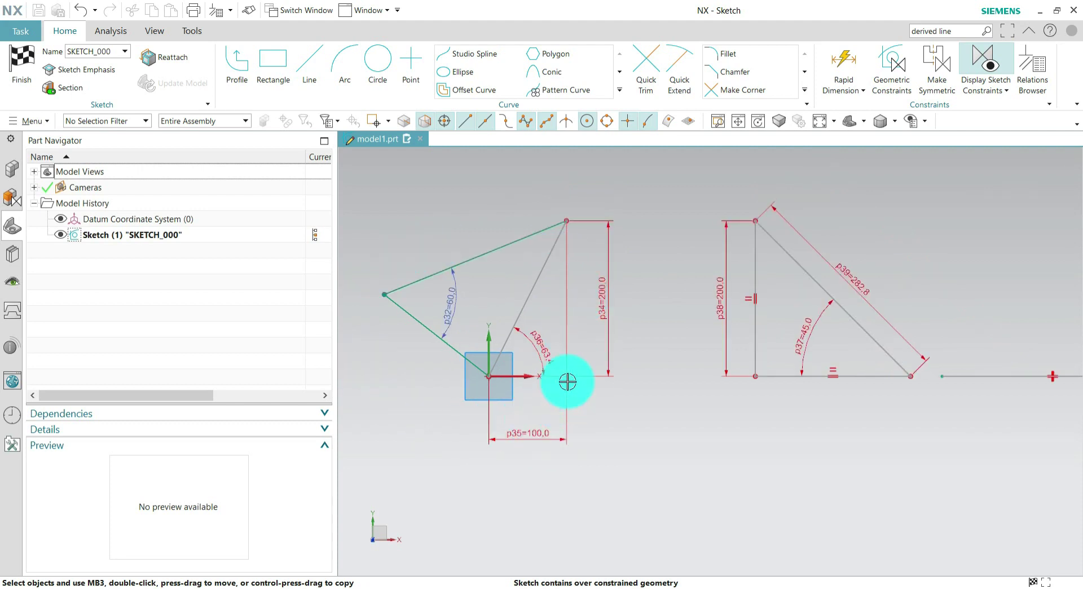
pyautogui.scroll(2, 468, 421)
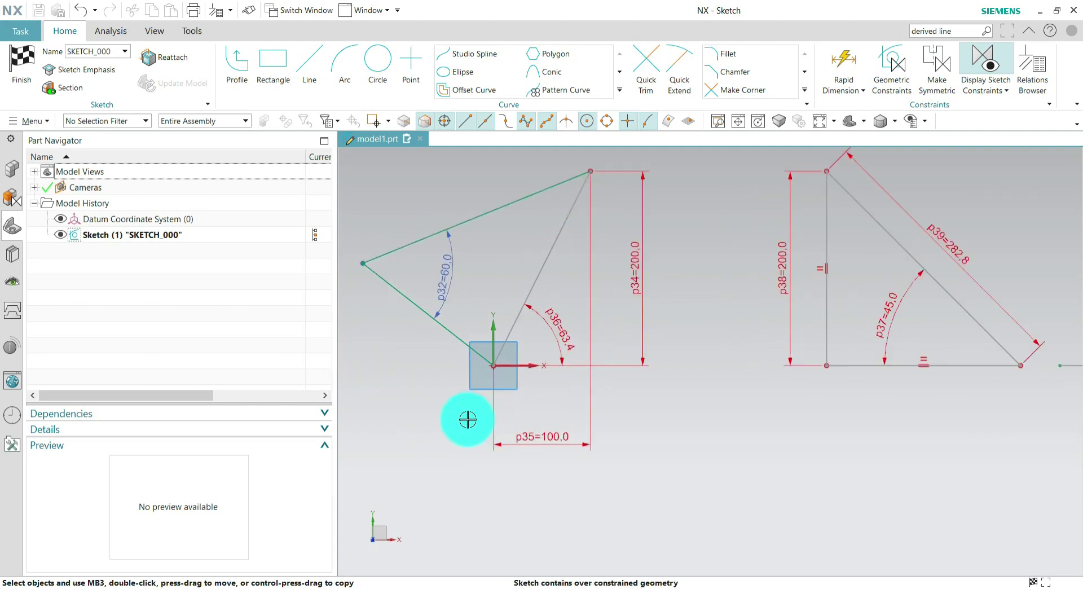
pyautogui.scroll(-3, 550, 330)
pyautogui.scroll(2, 561, 265)
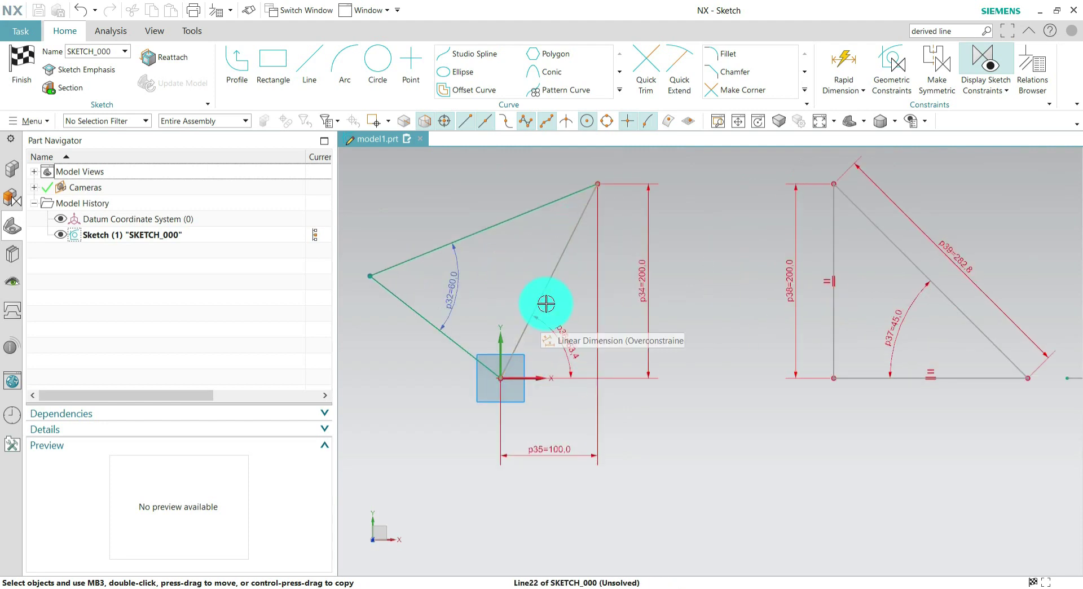
pyautogui.scroll(2, 506, 365)
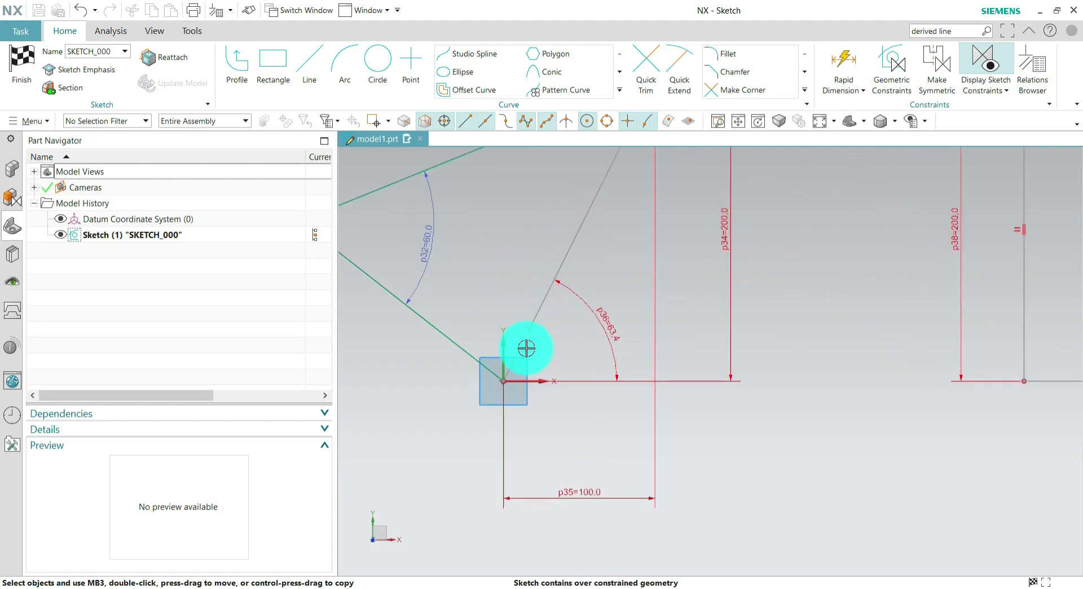
pyautogui.scroll(-3, 556, 357)
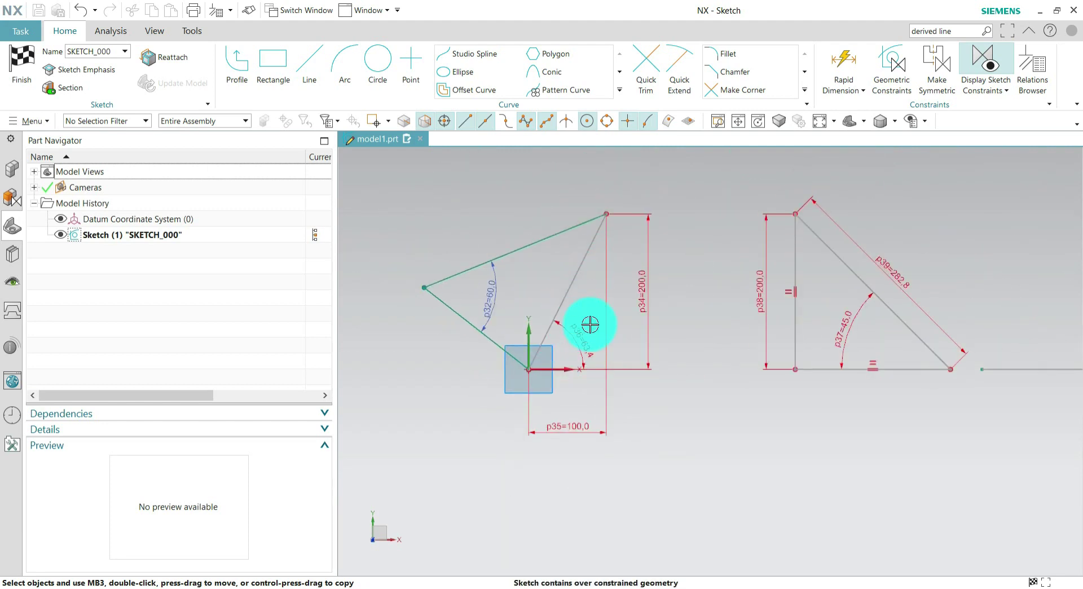
pyautogui.scroll(1, 576, 302)
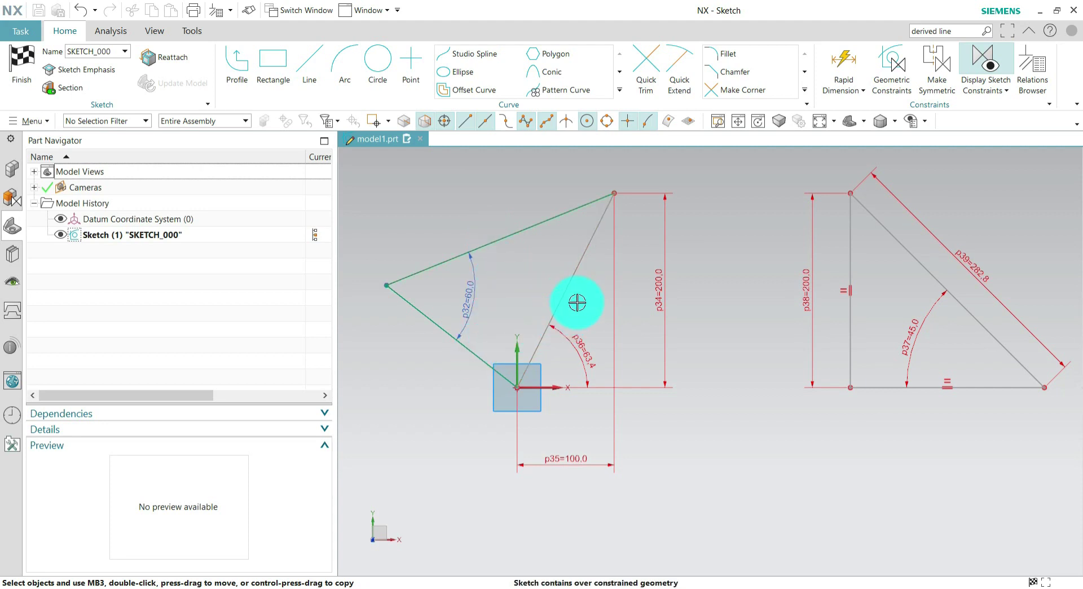
pyautogui.scroll(1, 582, 322)
pyautogui.scroll(-2, 658, 357)
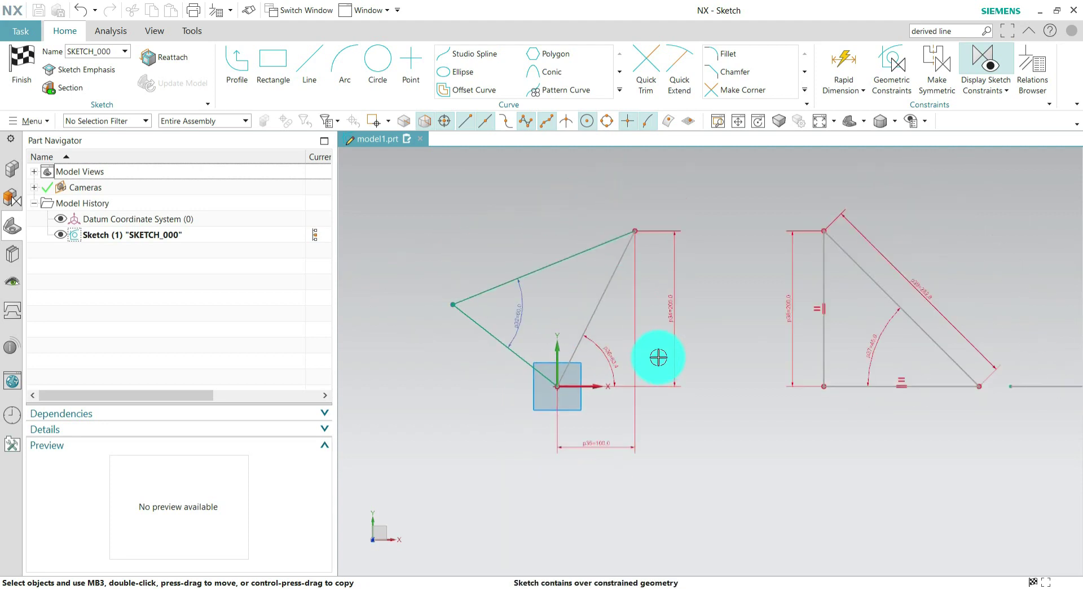
pyautogui.scroll(1, 656, 299)
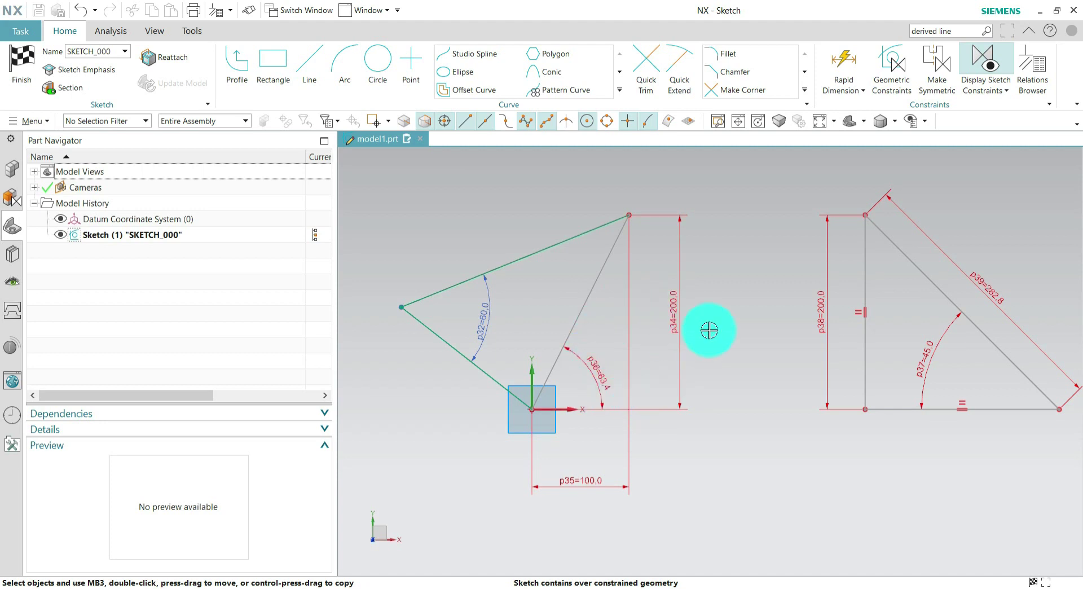
# Delete the vertical 200 dimension of the triangle at the origin and move its horizontal 100 dimension closer to the geometry
pyautogui.click(681, 366)
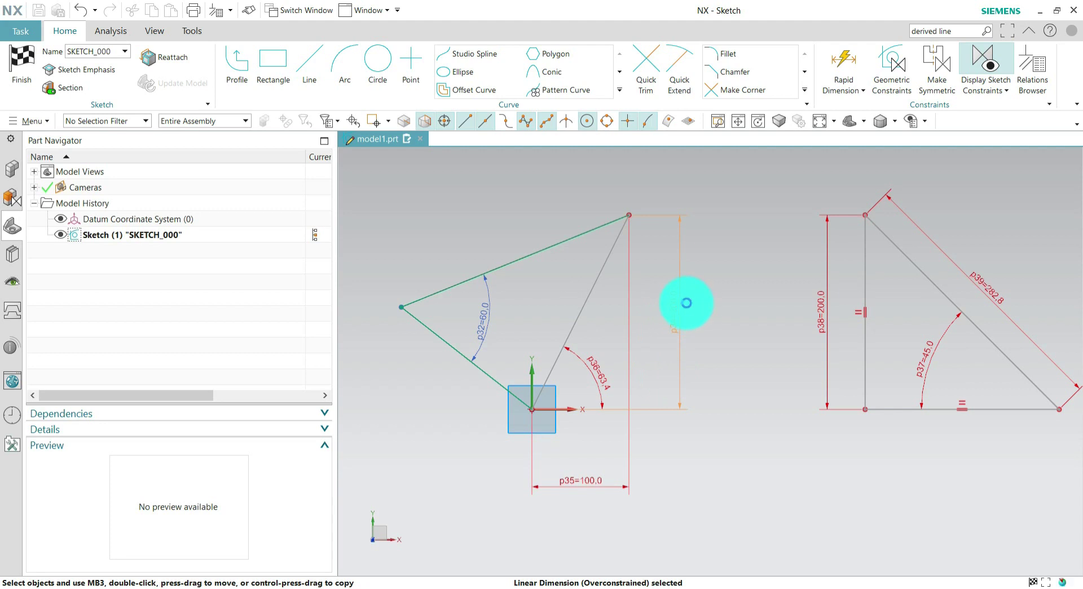
pyautogui.press('Delete')
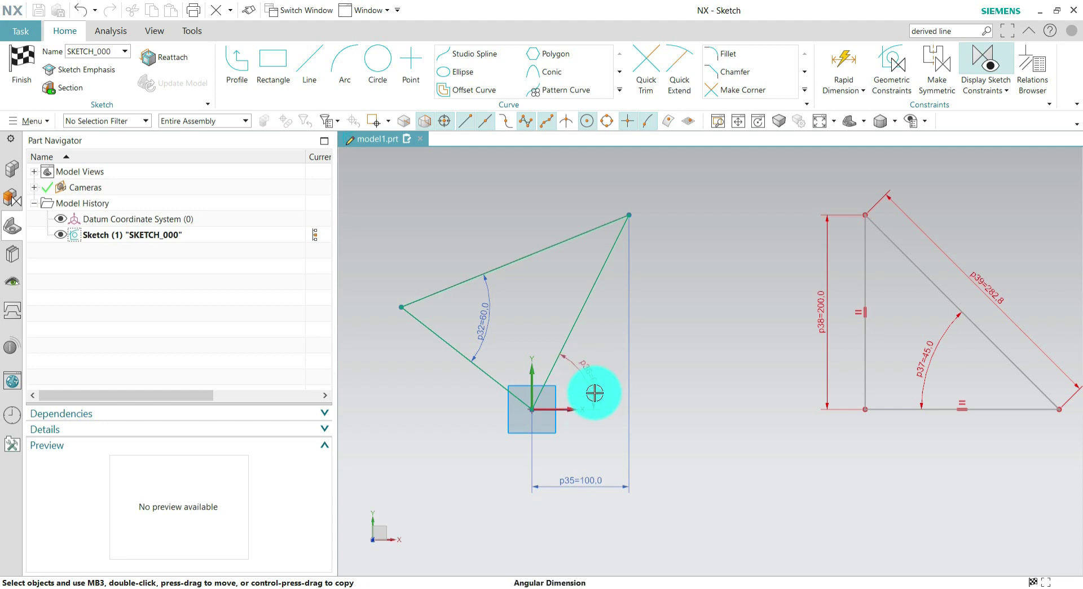
pyautogui.moveTo(589, 486)
pyautogui.mouseDown()
pyautogui.moveTo(573, 218)
pyautogui.moveTo(587, 222)
pyautogui.moveTo(603, 408)
pyautogui.moveTo(580, 459)
pyautogui.mouseUp()
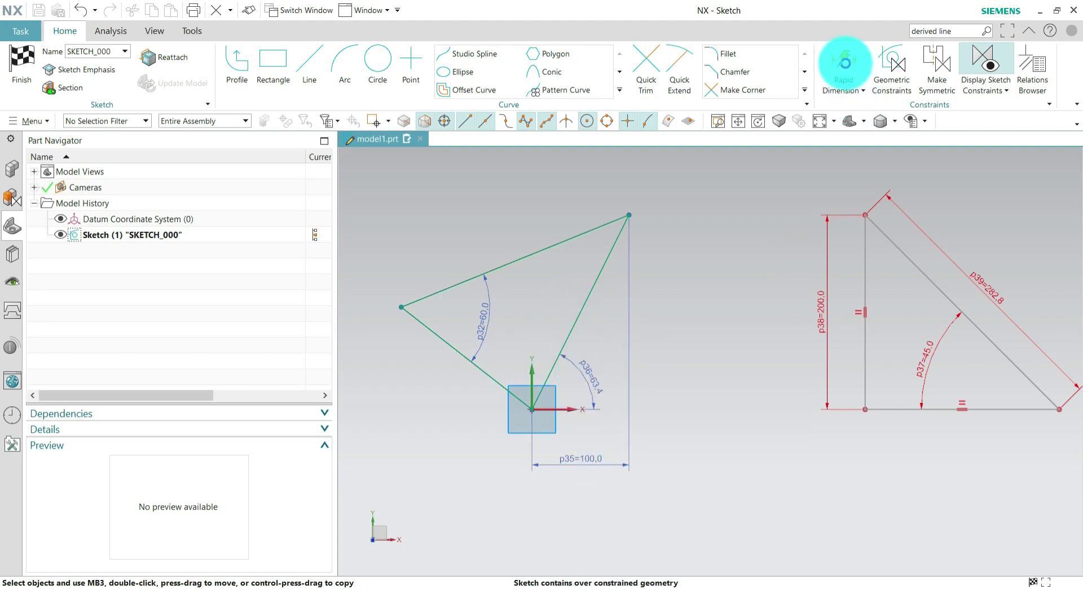
# Add a vertical Rapid Dimension between the sketch origin and the upper vertex of the triangle at the origin
pyautogui.click(844, 62)
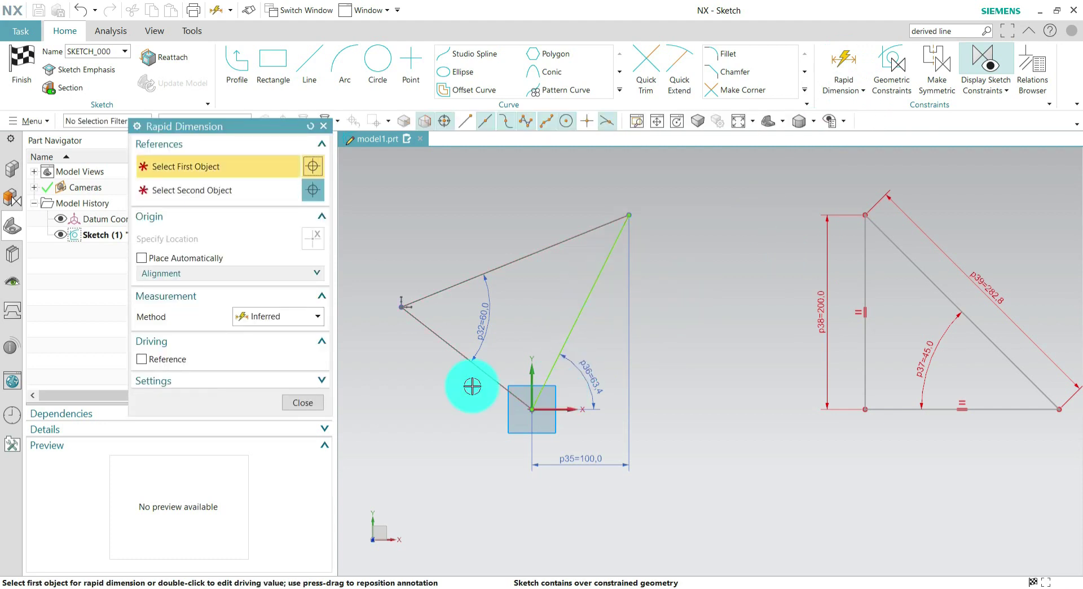
pyautogui.click(271, 317)
pyautogui.click(262, 363)
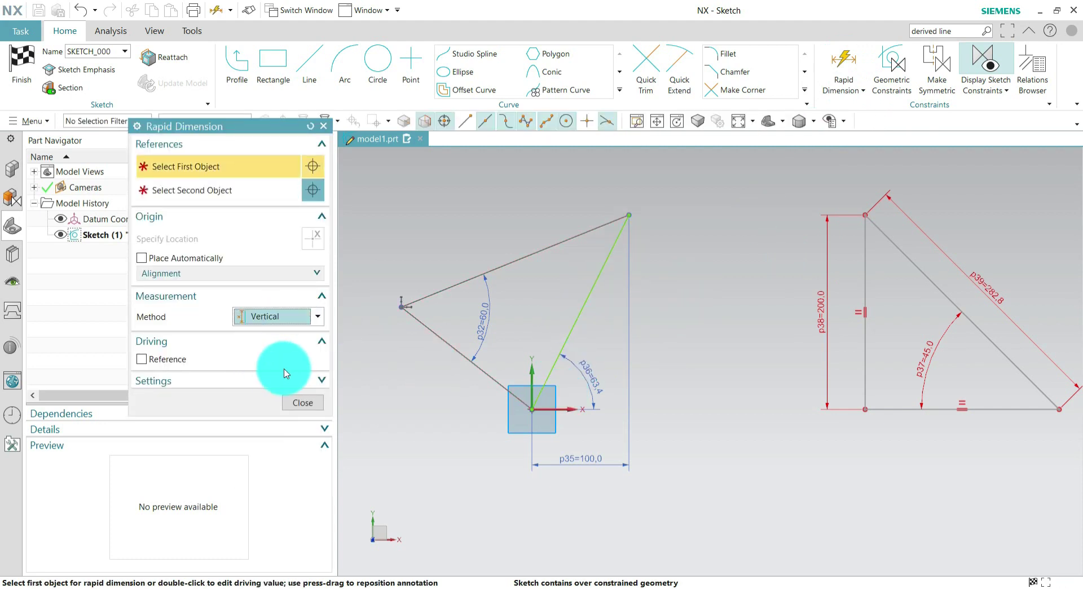
pyautogui.click(532, 409)
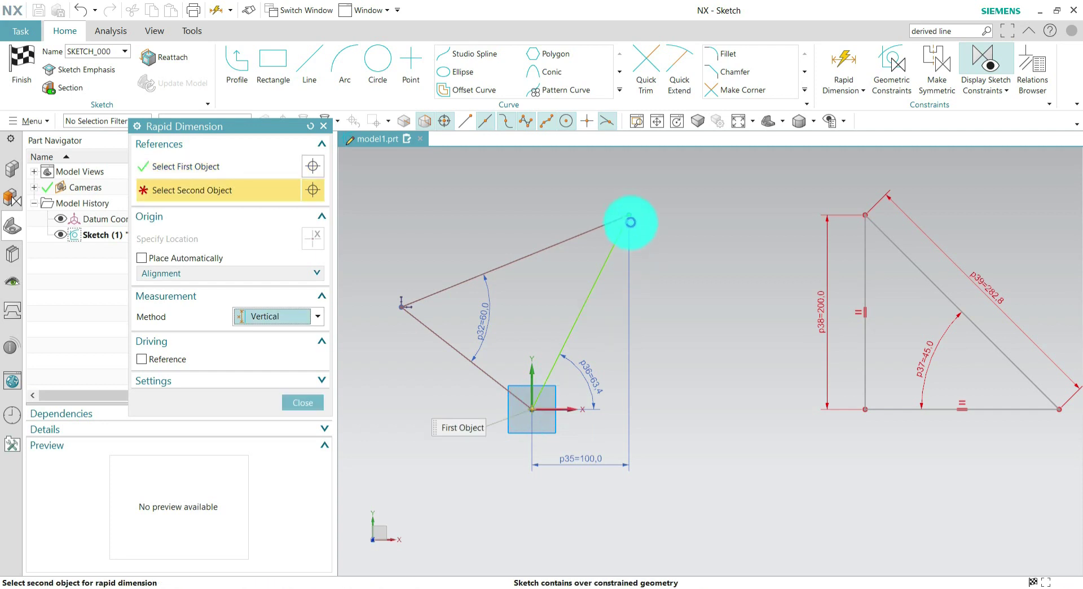
pyautogui.click(629, 220)
pyautogui.click(690, 310)
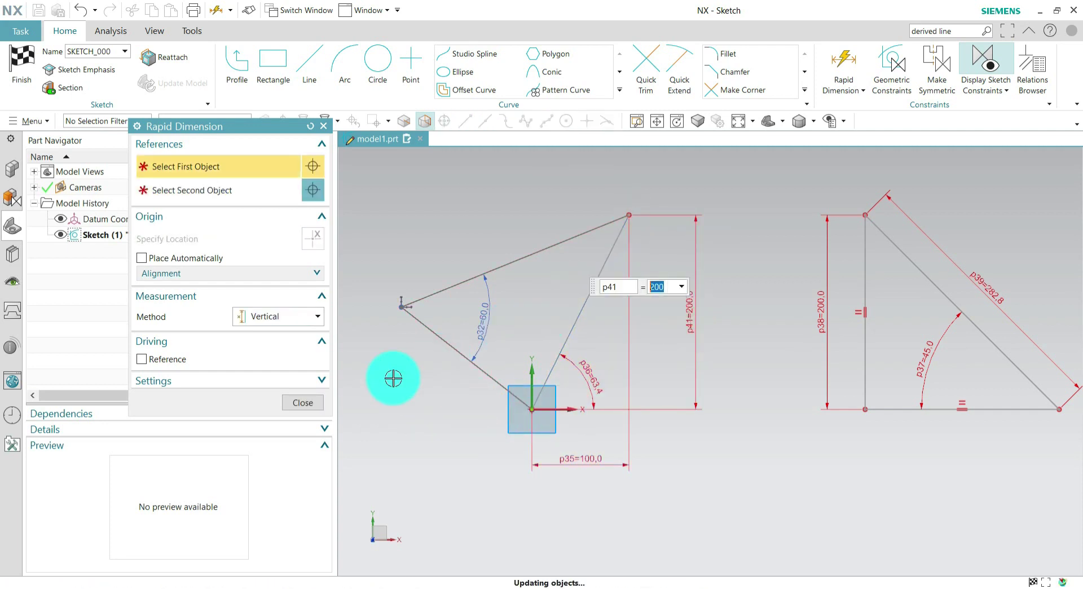
pyautogui.click(303, 403)
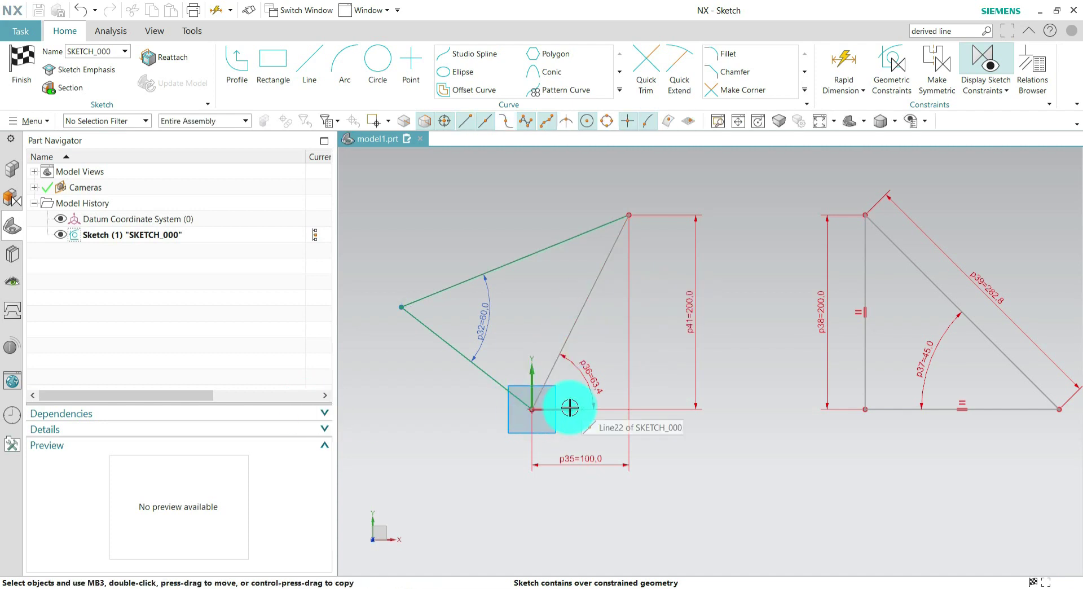
# Delete the newly added vertical dimension from the triangle at the origin
pyautogui.rightClick(691, 322)
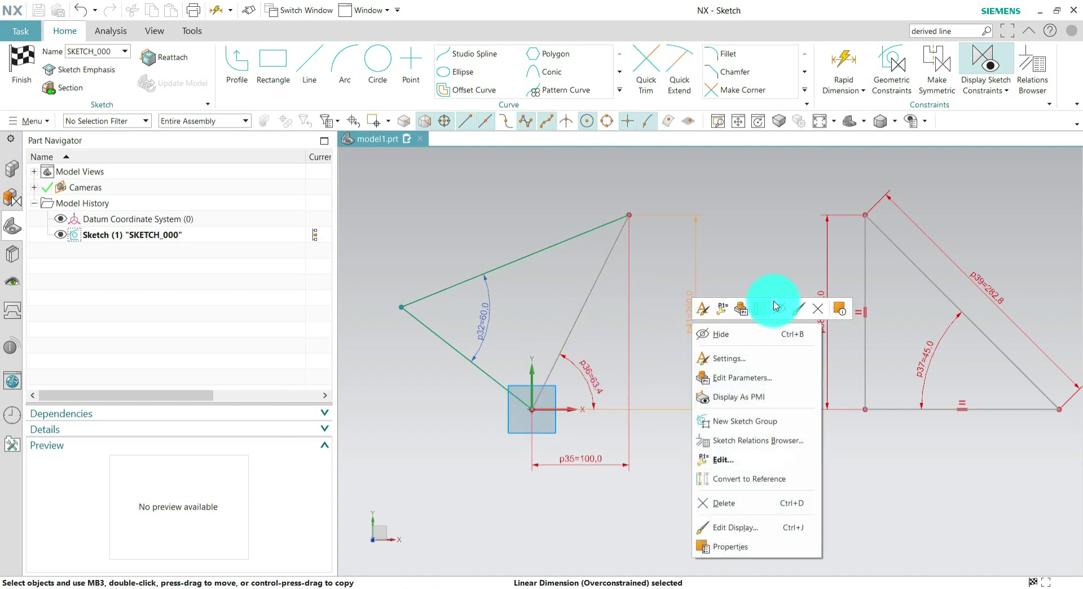
pyautogui.click(817, 307)
pyautogui.press('Delete')
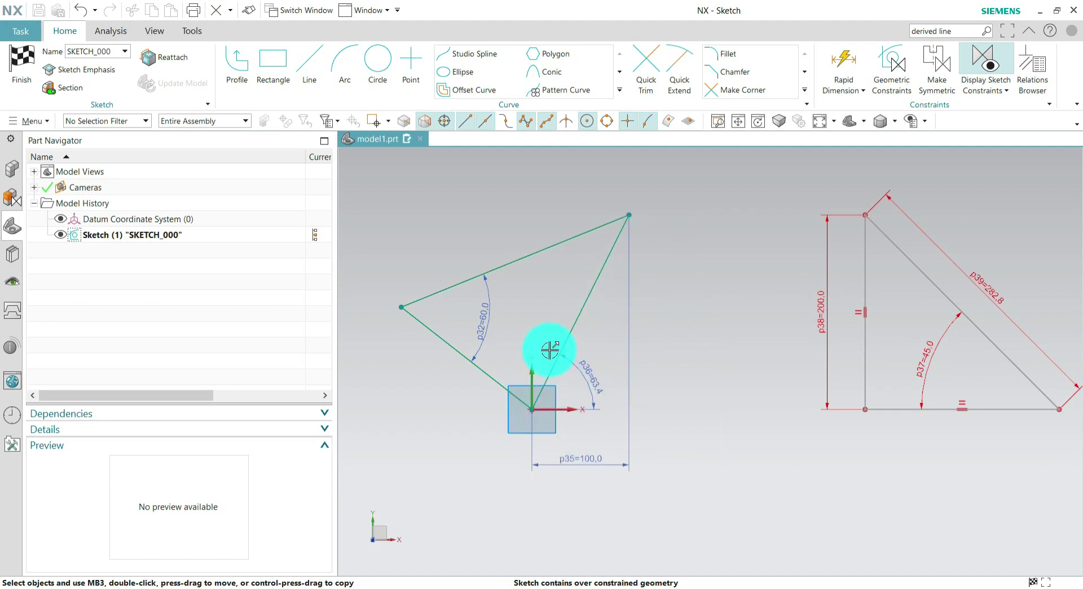
# Delete the 282.8 length dimension from the hypotenuse of the right-angled triangle
pyautogui.scroll(-3, 475, 334)
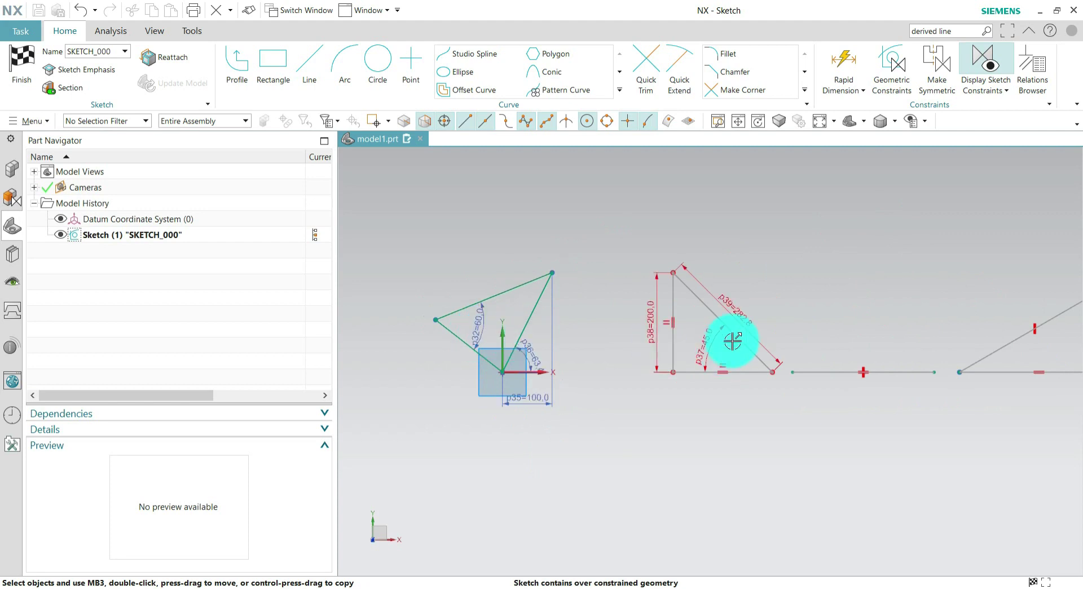
pyautogui.scroll(4, 787, 323)
pyautogui.scroll(1, 782, 303)
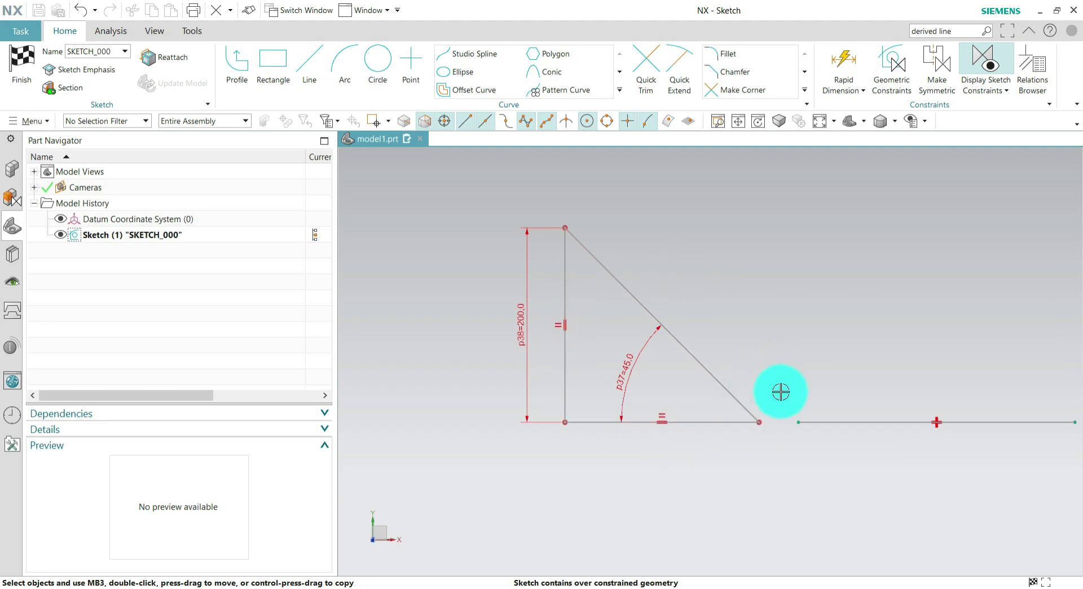
# Delete the Equal Length constraint between the vertical and horizontal legs of the right-angled triangle
pyautogui.scroll(1, 754, 386)
pyautogui.scroll(-2, 731, 369)
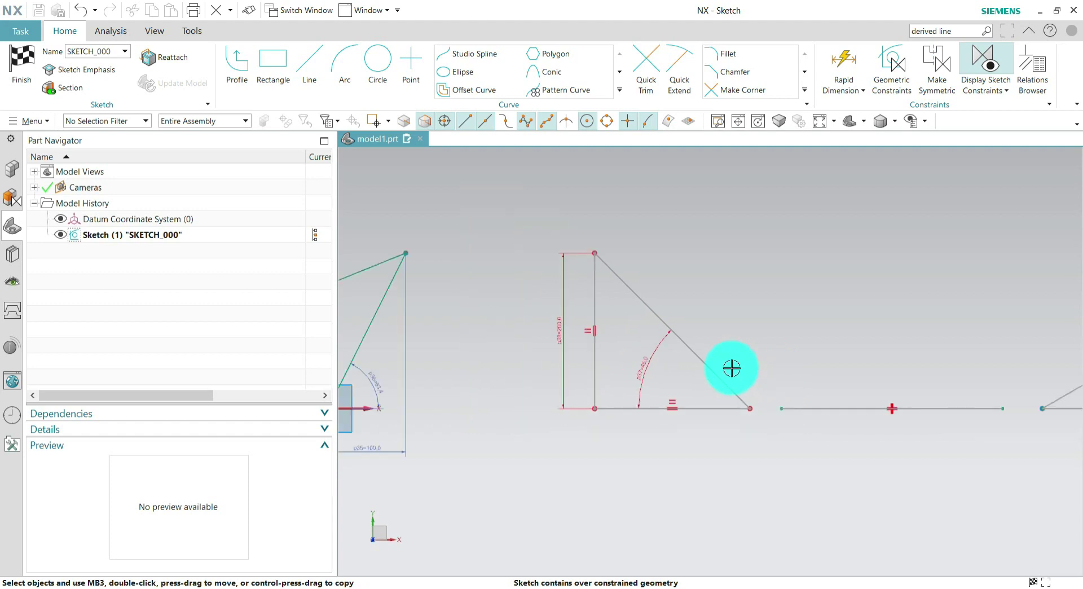
pyautogui.scroll(1, 745, 385)
pyautogui.scroll(1, 745, 385)
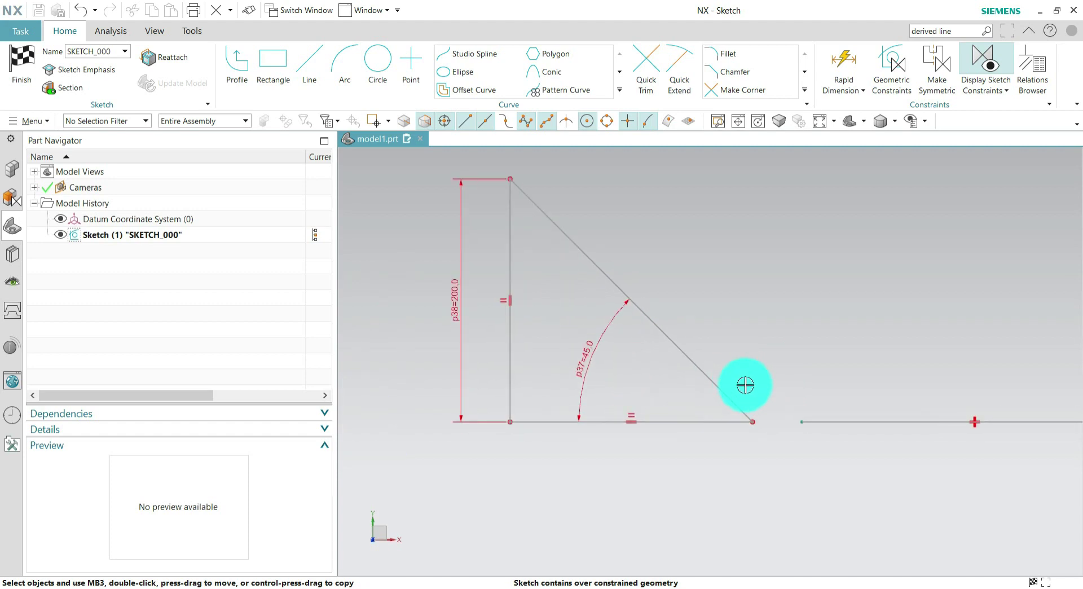
pyautogui.scroll(-1, 745, 385)
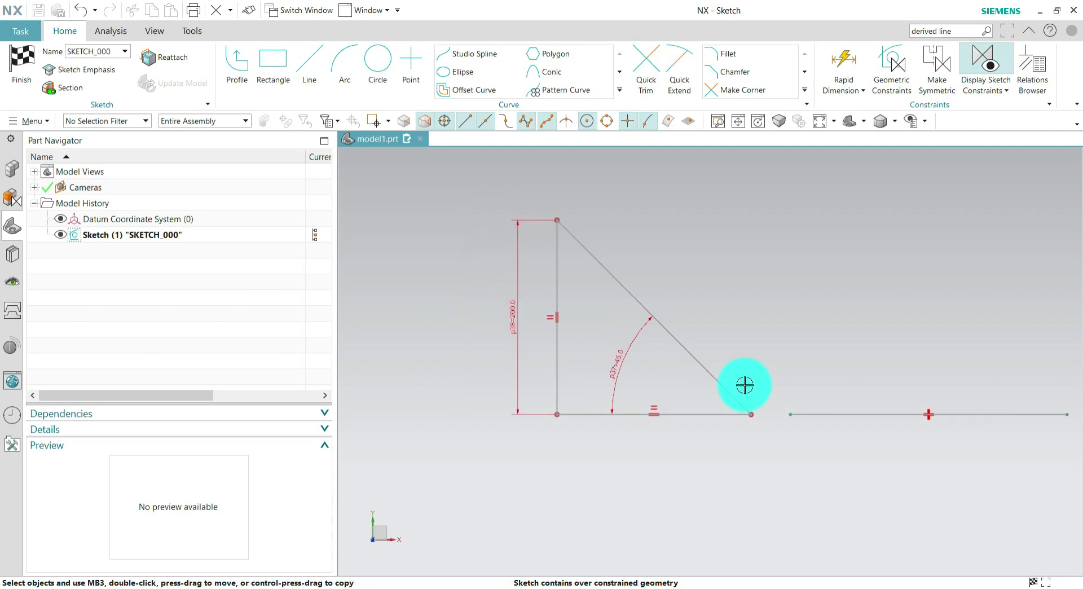
pyautogui.scroll(1, 606, 381)
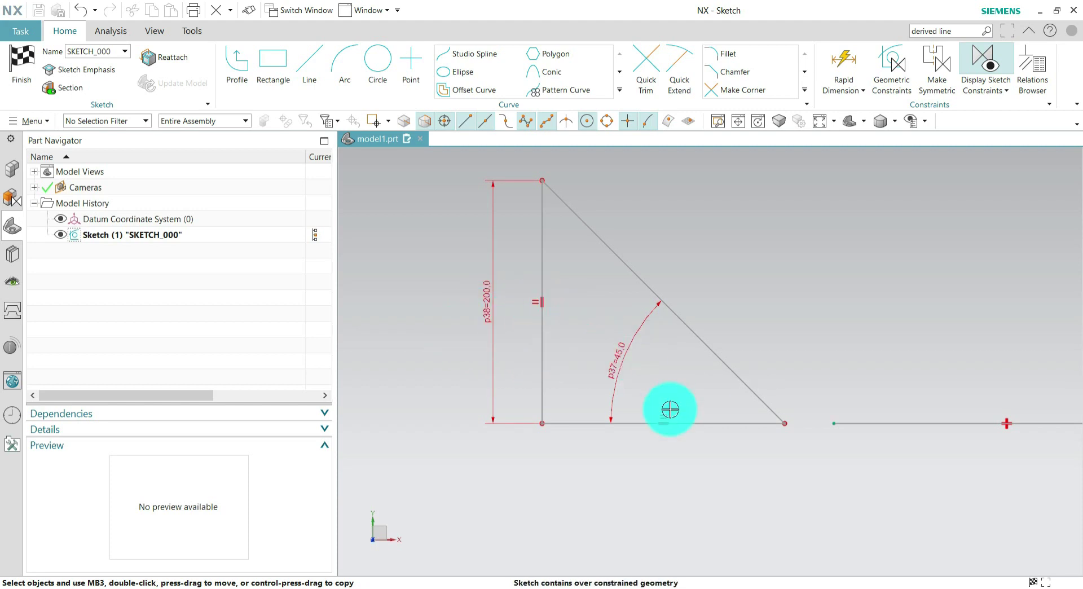
pyautogui.scroll(2, 669, 435)
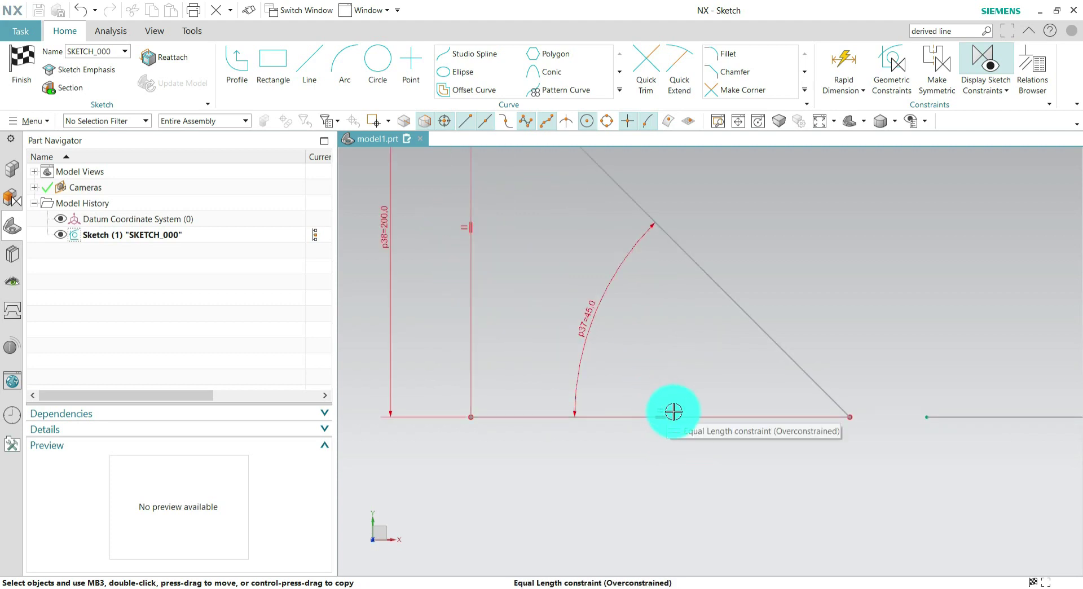
pyautogui.scroll(-2, 694, 428)
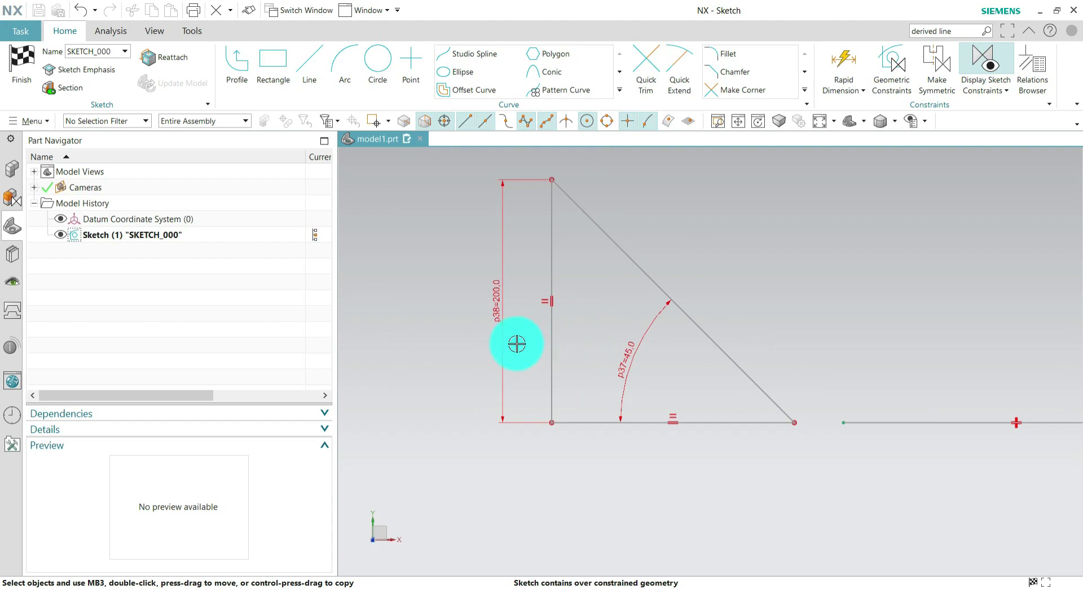
pyautogui.scroll(1, 677, 416)
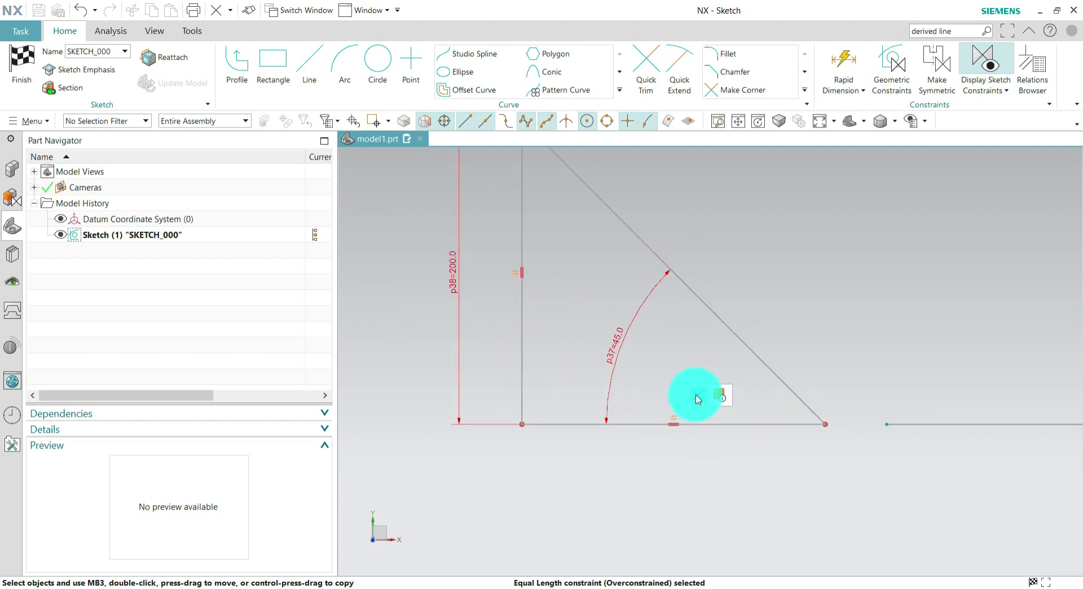
pyautogui.press('Delete')
pyautogui.scroll(-2, 604, 367)
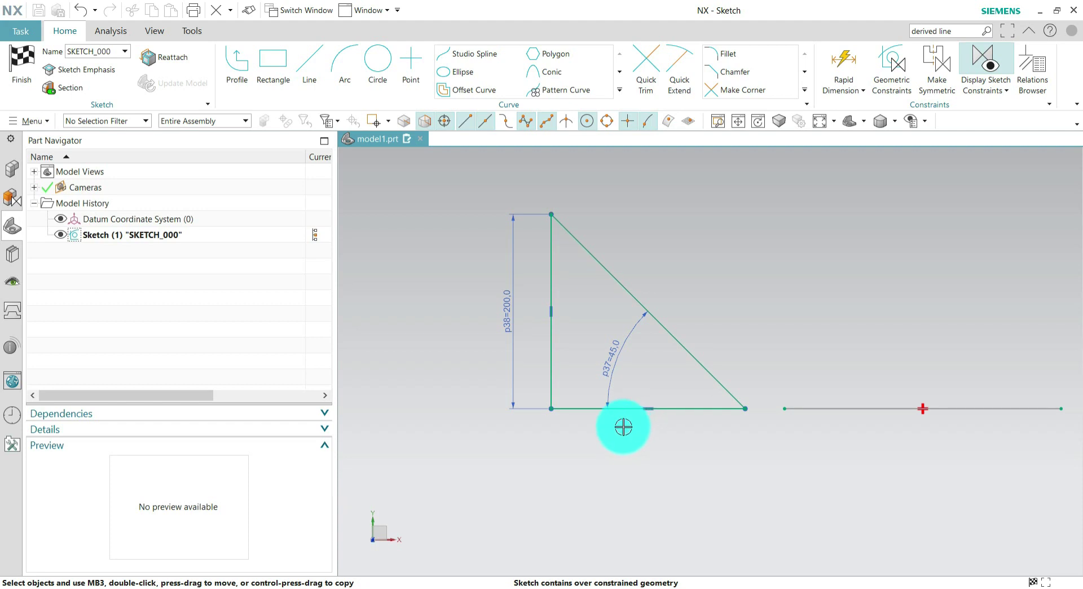
# Add an Inferred Rapid Dimension for the length of the right-angled triangle's hypotenuse, placed outside the triangle
pyautogui.scroll(-2, 513, 369)
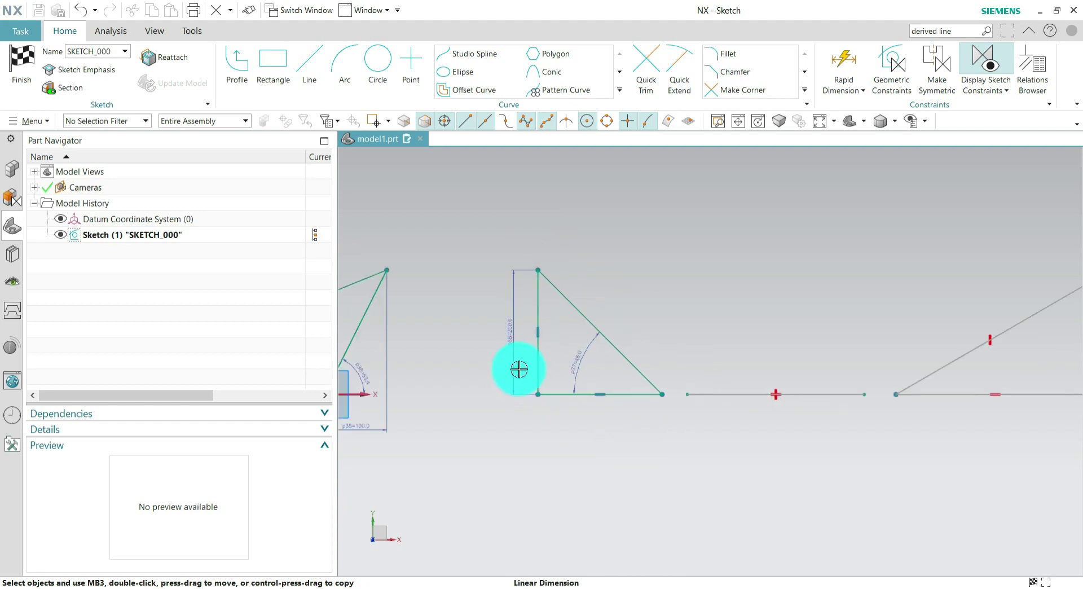
pyautogui.scroll(2, 661, 381)
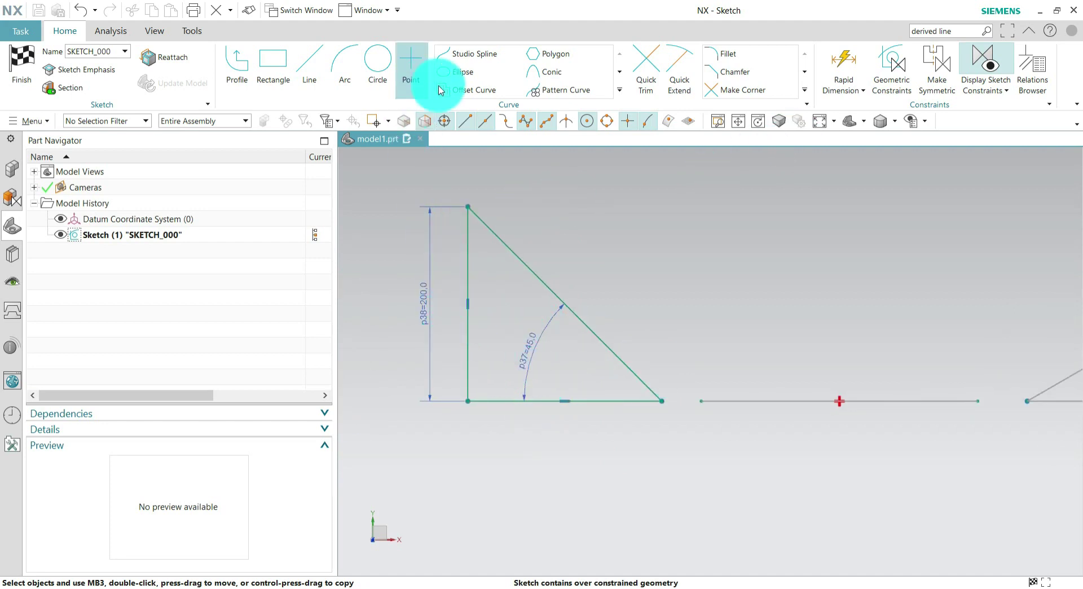
pyautogui.scroll(1, 447, 317)
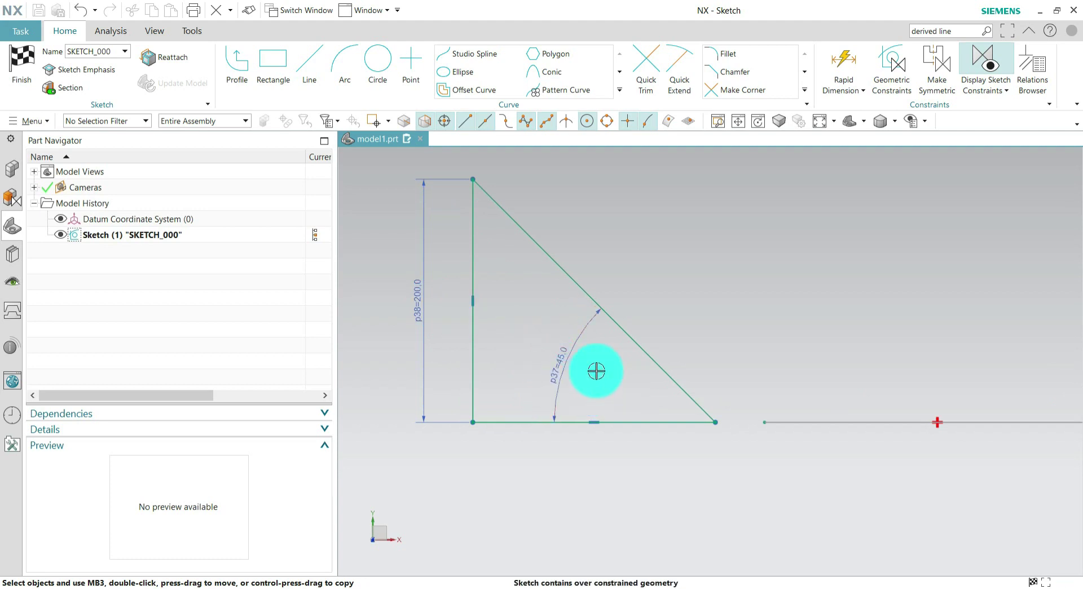
pyautogui.scroll(-1, 596, 370)
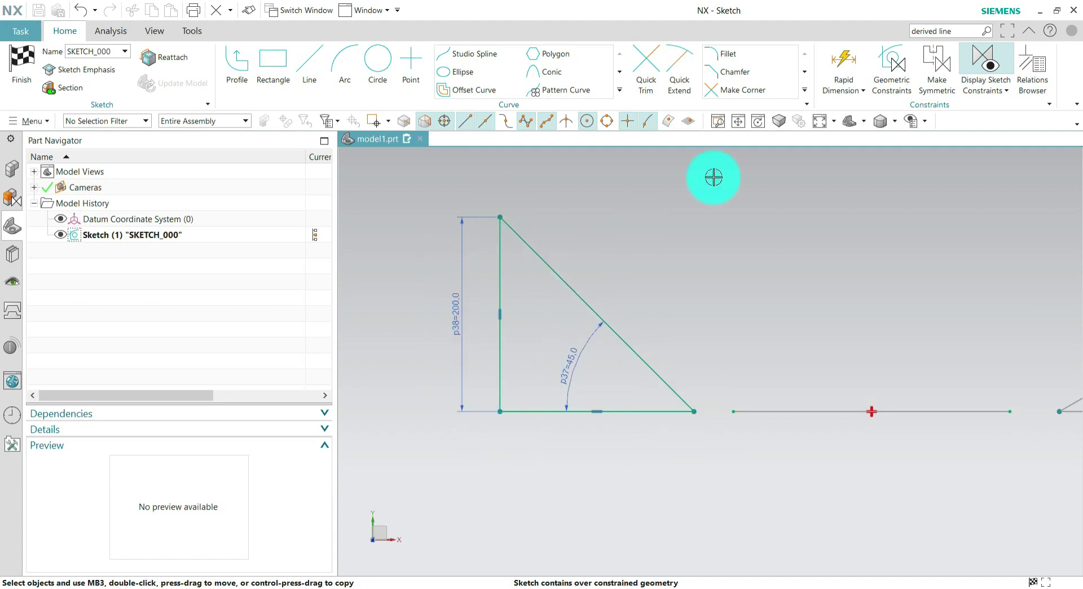
pyautogui.click(840, 55)
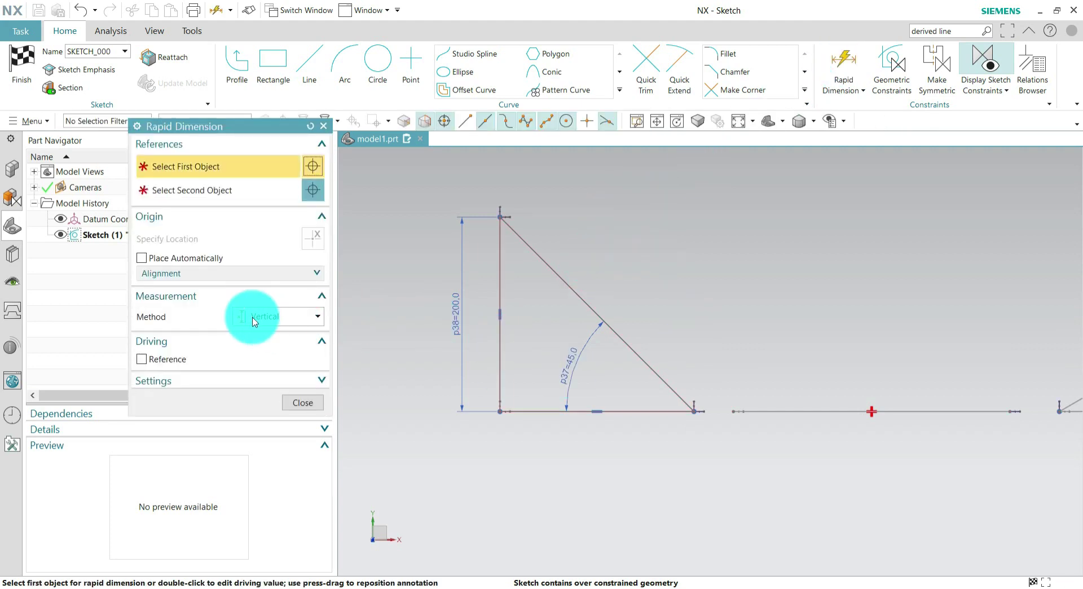
pyautogui.click(310, 316)
pyautogui.click(273, 332)
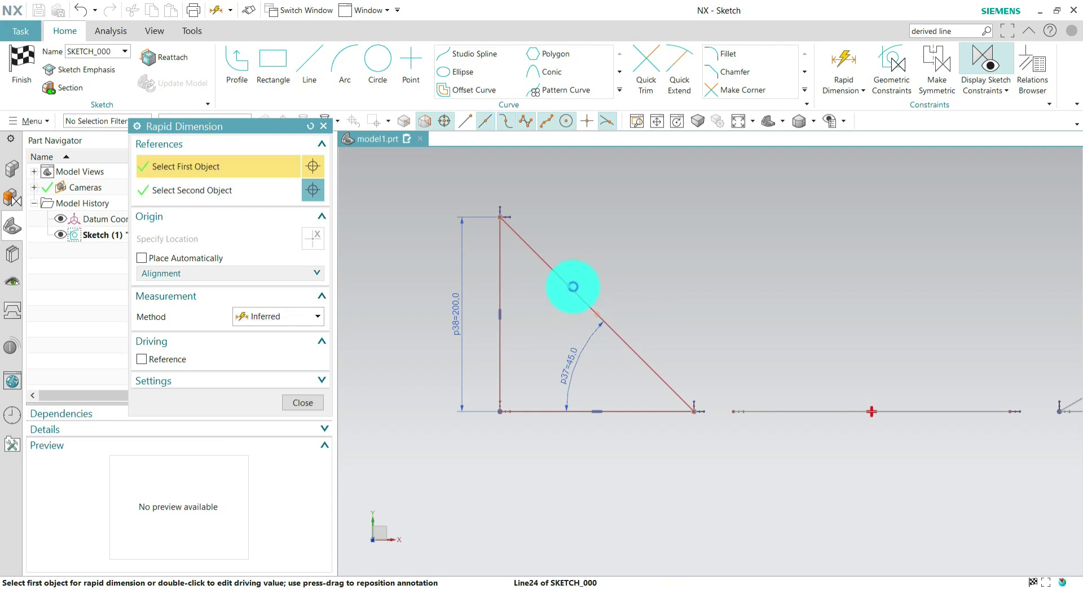
pyautogui.click(572, 286)
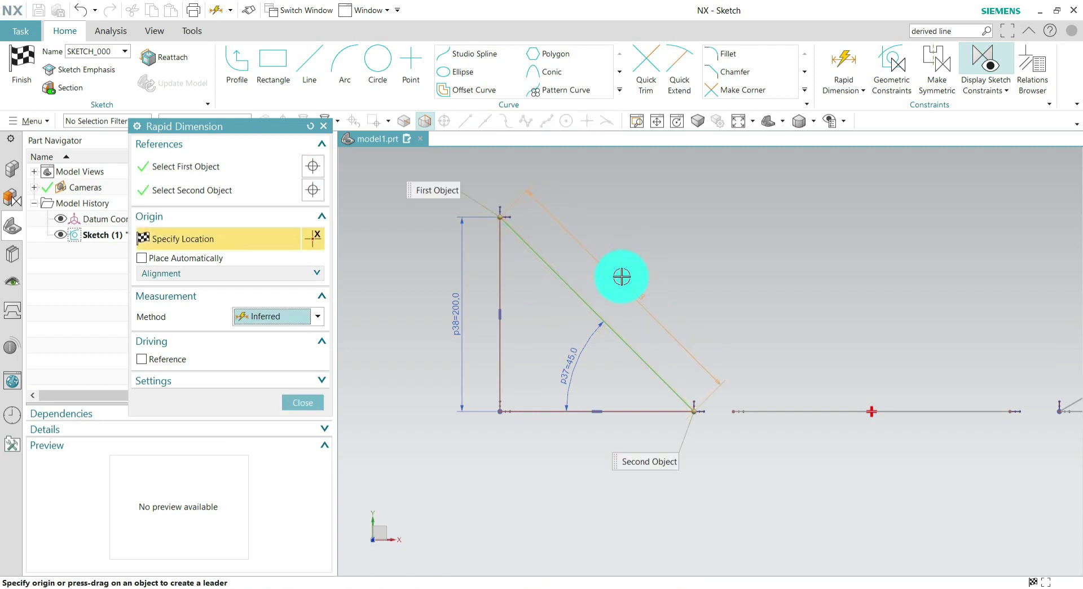
pyautogui.click(622, 276)
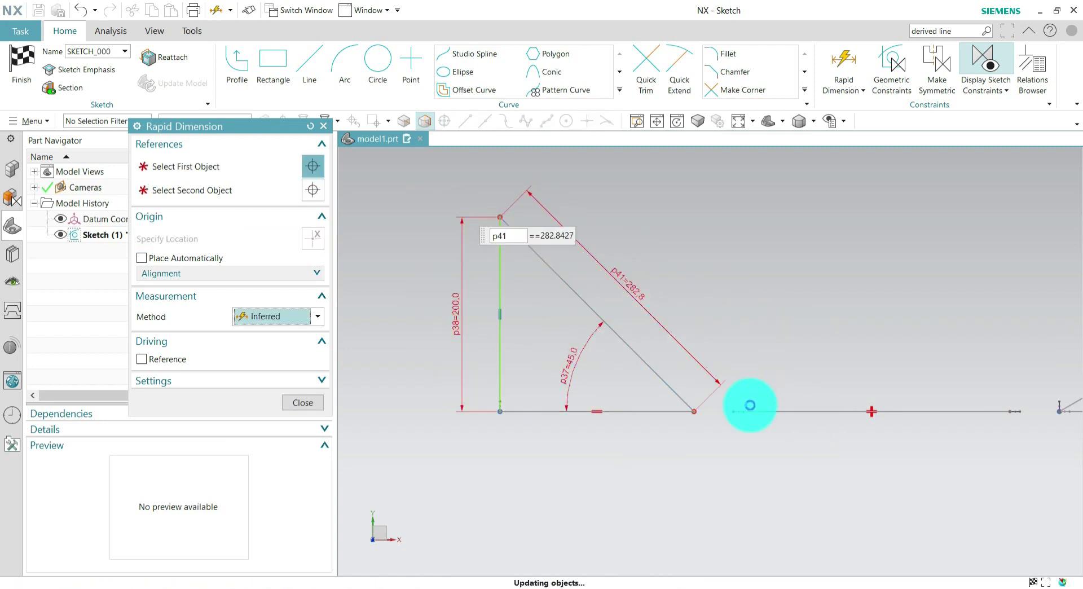
pyautogui.click(303, 403)
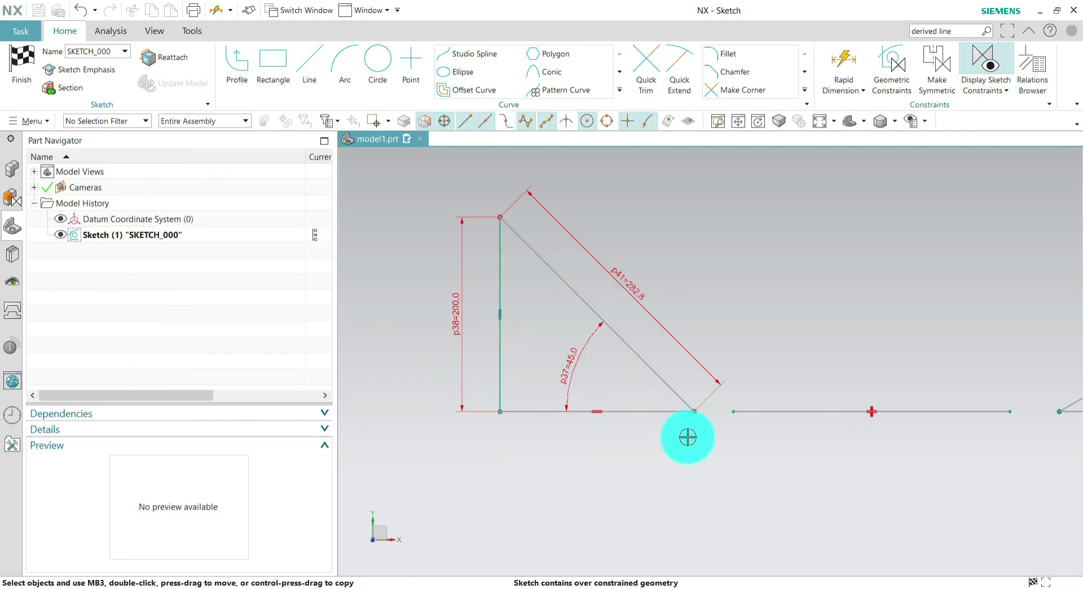
# Apply an Equal Length geometric constraint between the vertical and horizontal legs of the right-angled triangle
pyautogui.scroll(1, 590, 350)
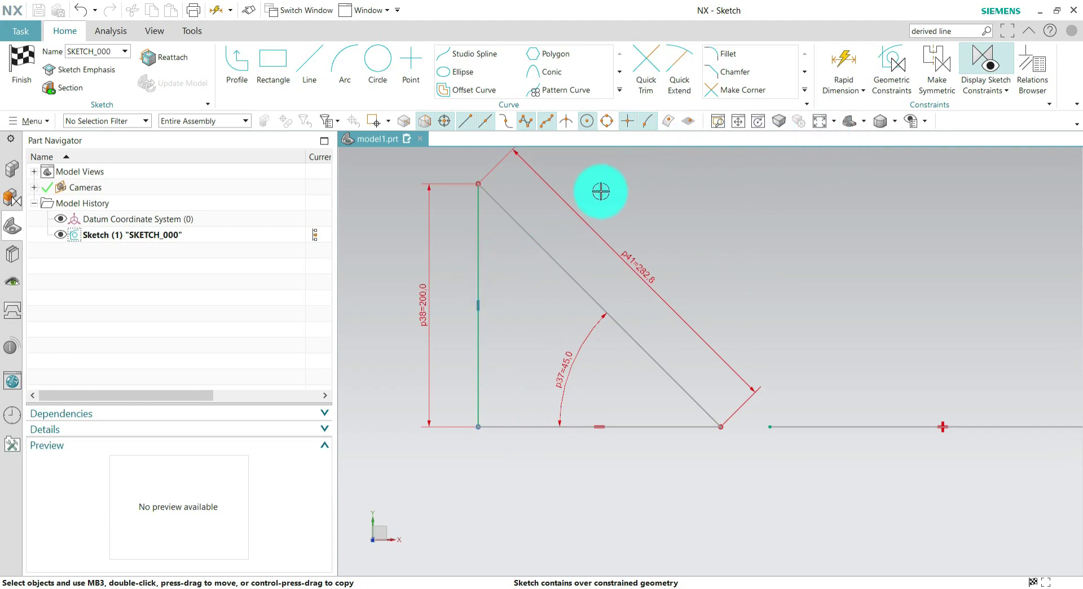
pyautogui.press('c')
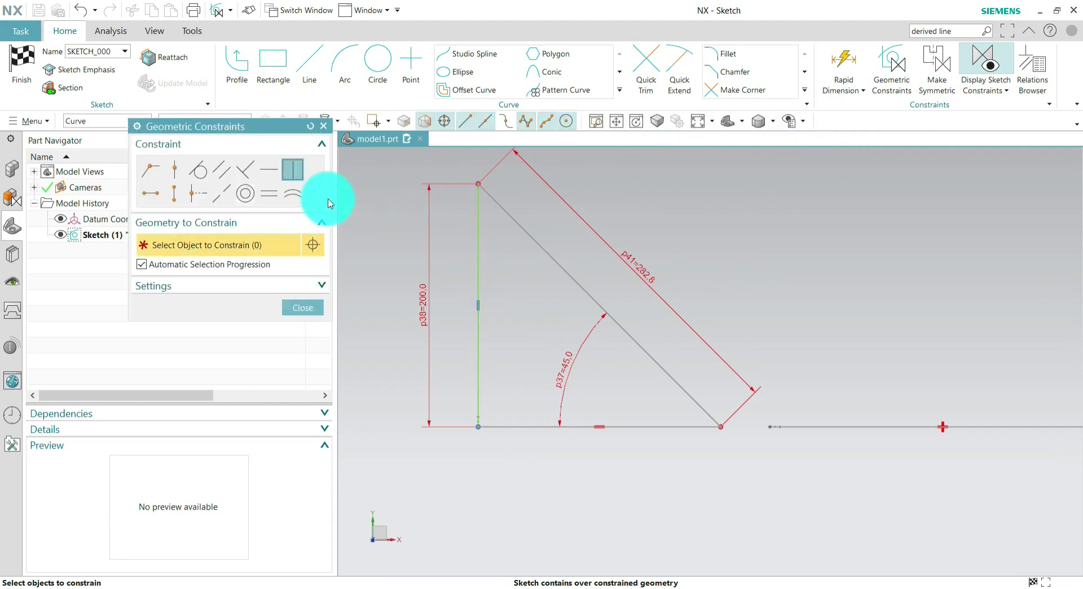
pyautogui.click(278, 200)
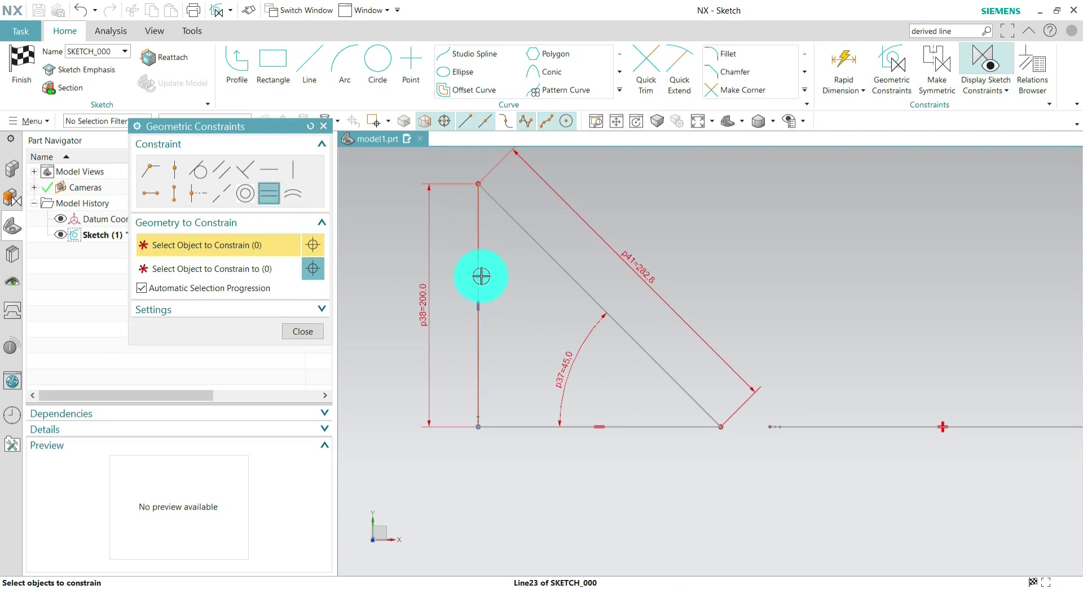
pyautogui.click(481, 276)
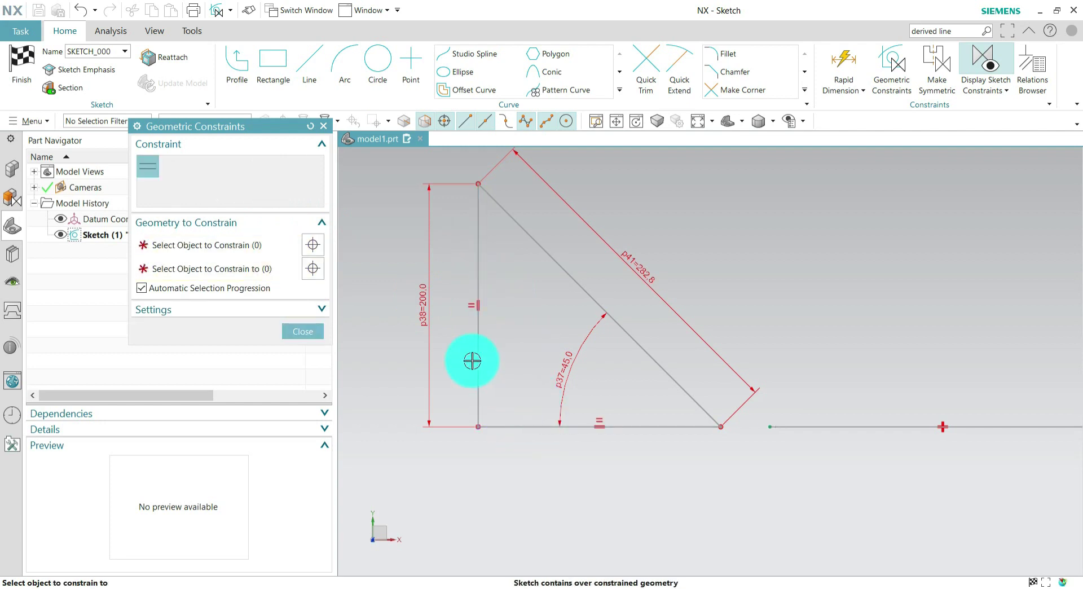
pyautogui.click(305, 331)
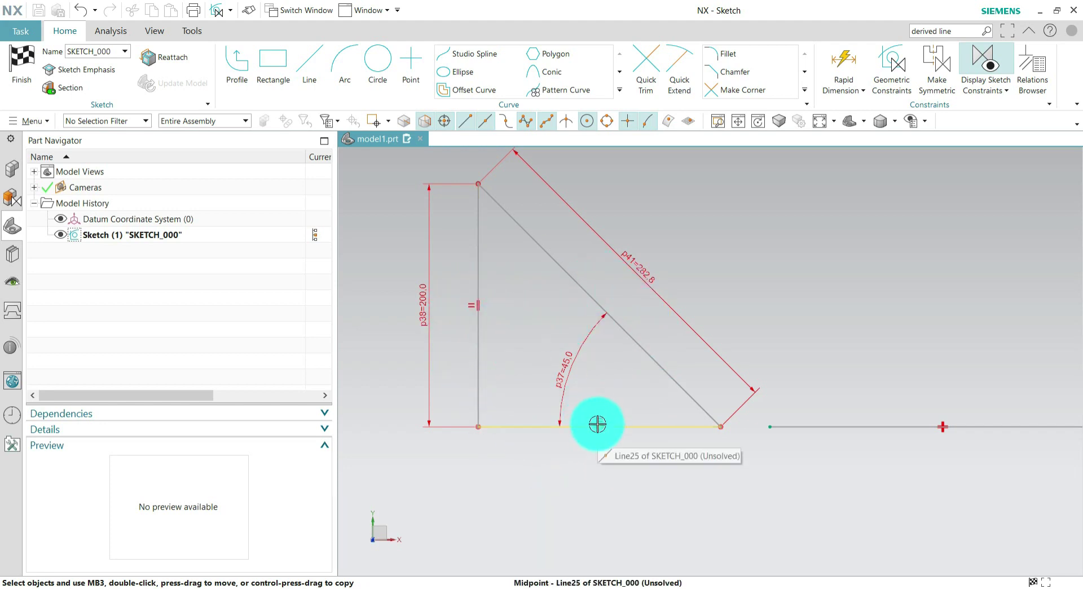
# Delete the re-added Equal Length constraint and the hypotenuse length dimension from the right-angled triangle
pyautogui.rightClick(475, 299)
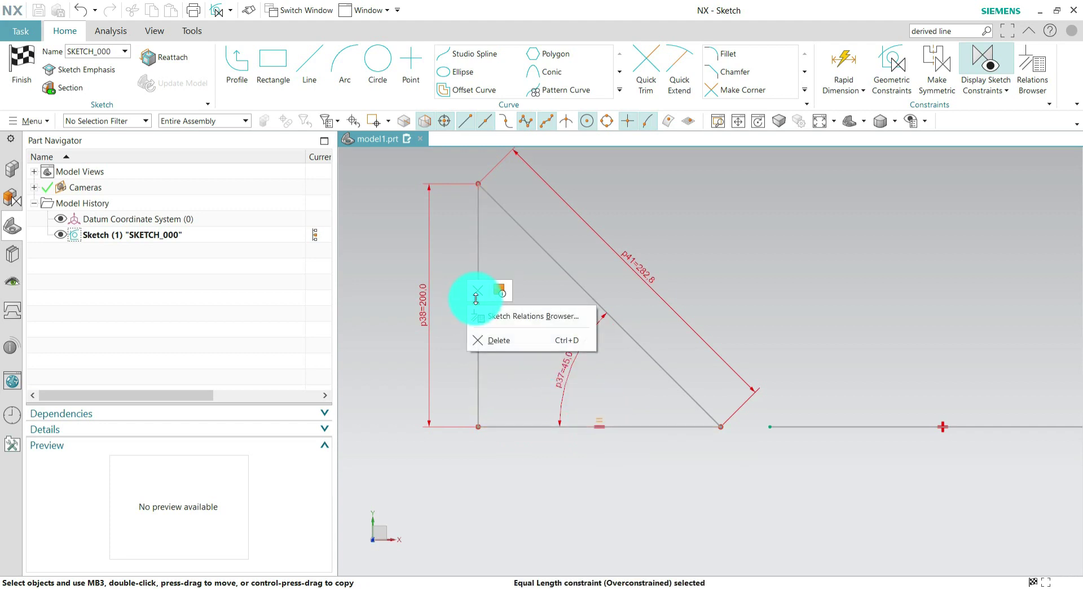
pyautogui.click(478, 289)
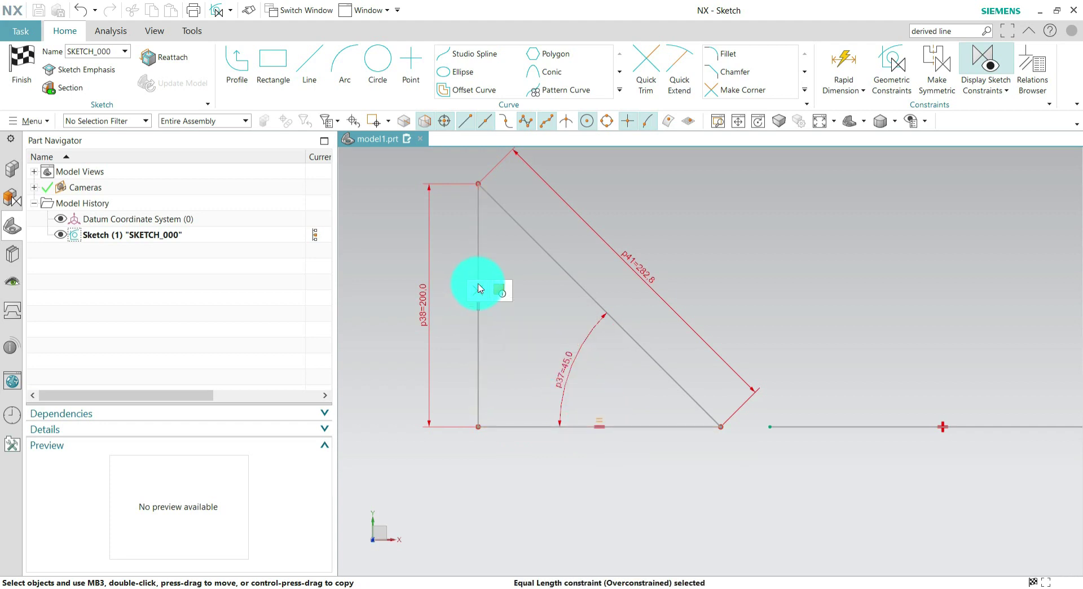
pyautogui.rightClick(645, 266)
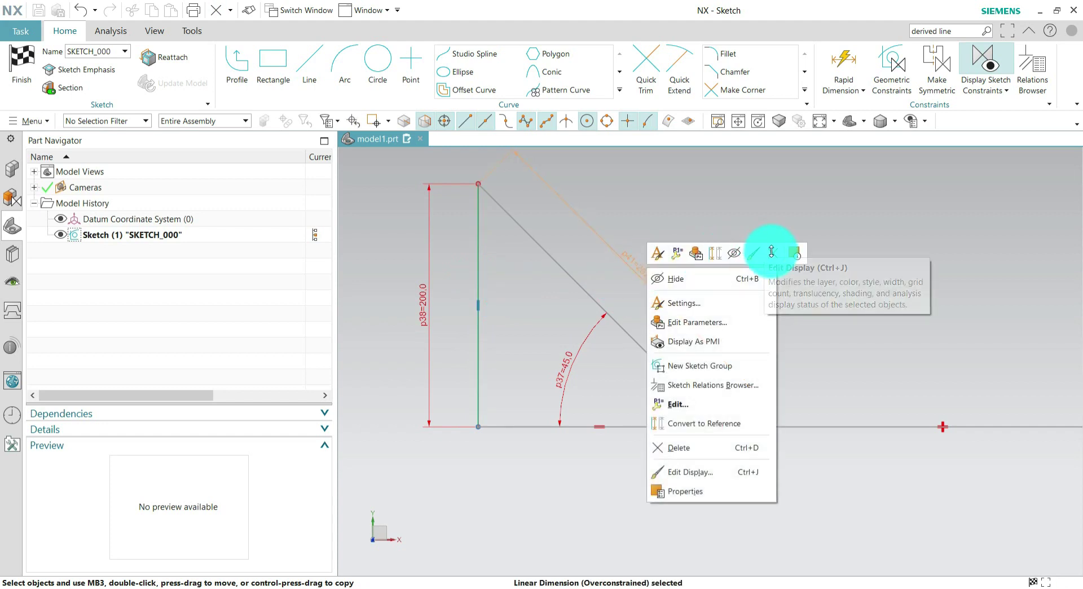
pyautogui.click(771, 251)
# Examine the constraints on the separate horizontal line between the right-angled triangle and the pair of angled lines
pyautogui.scroll(-4, 610, 291)
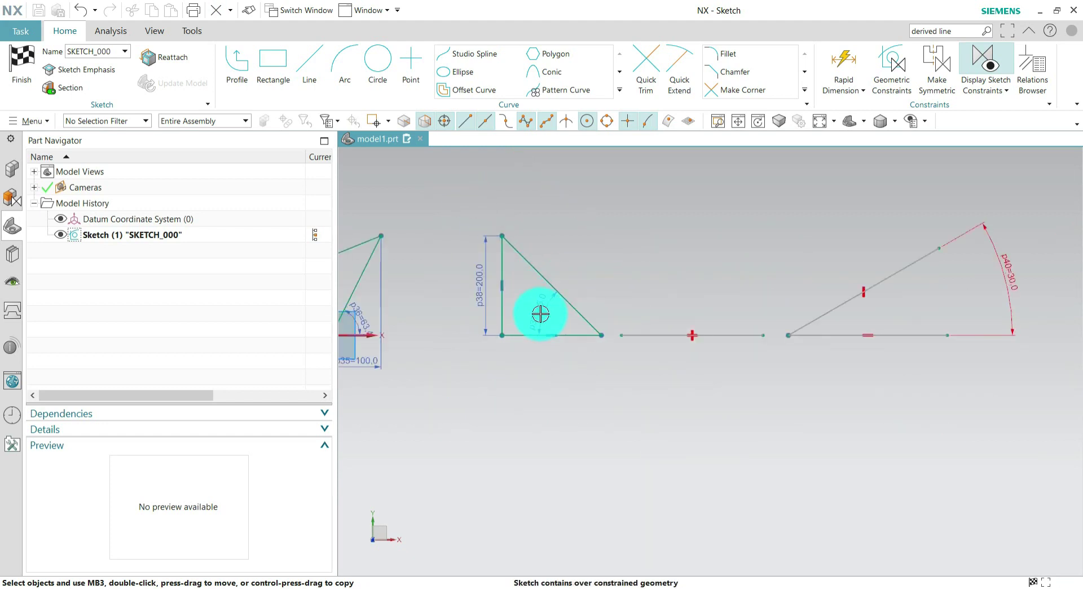
pyautogui.scroll(6, 619, 321)
pyautogui.scroll(2, 620, 330)
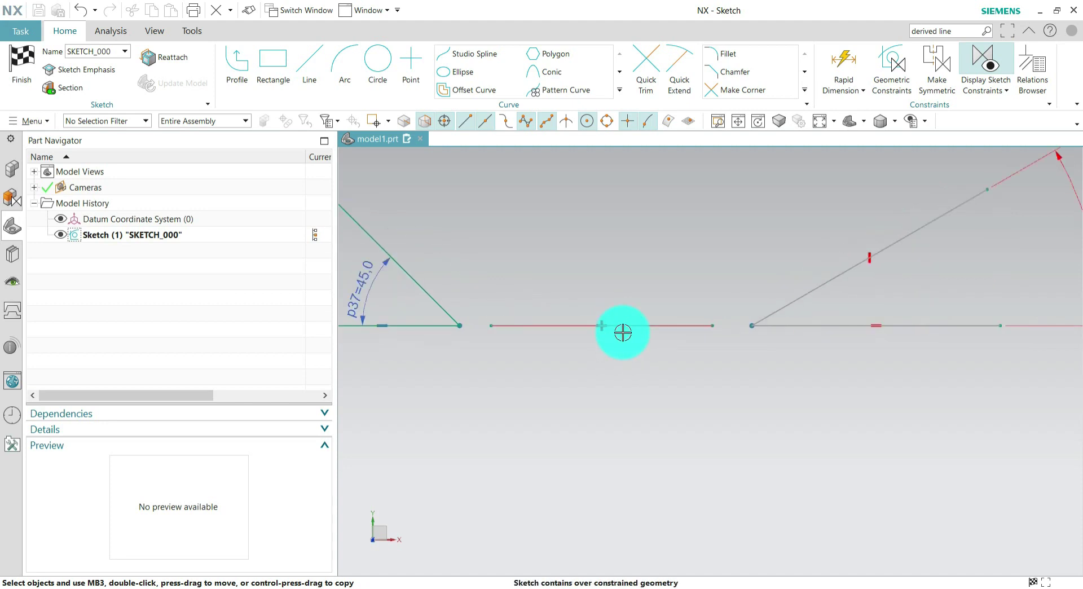
pyautogui.scroll(-3, 623, 357)
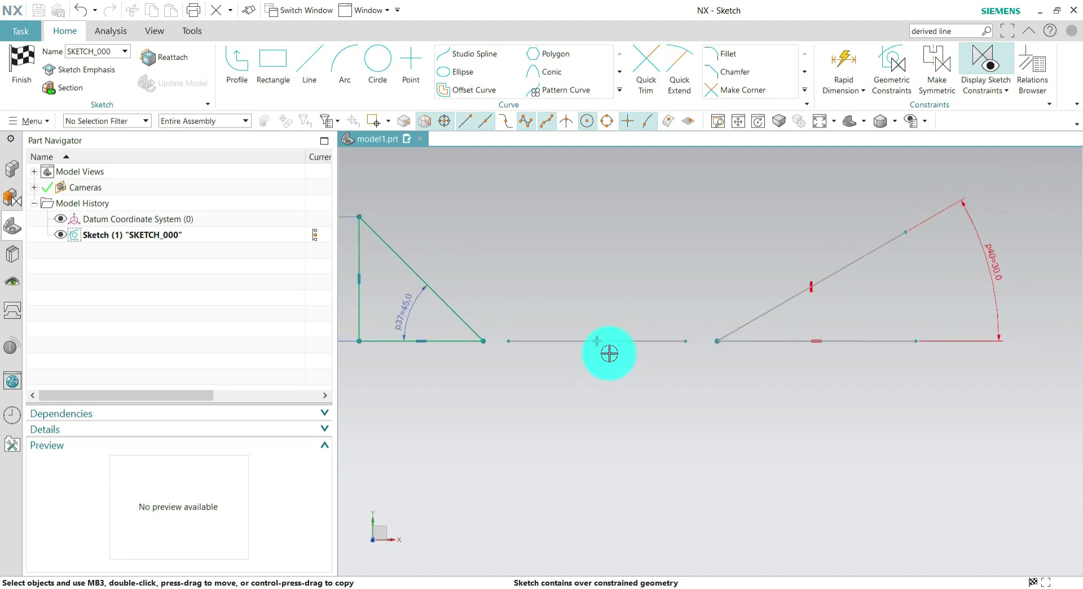
pyautogui.scroll(3, 616, 349)
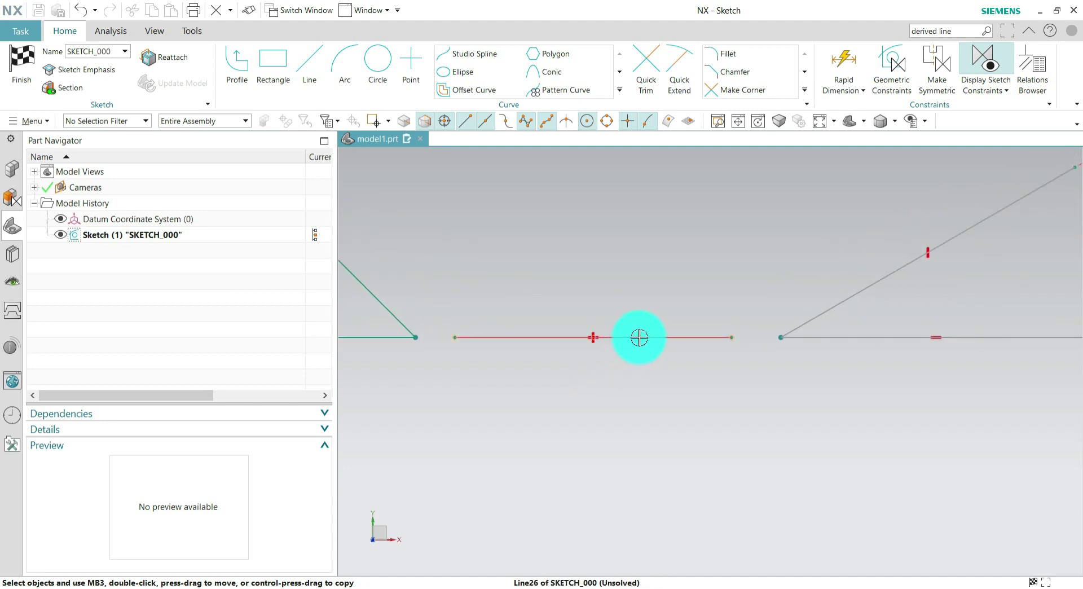
pyautogui.scroll(-1, 679, 346)
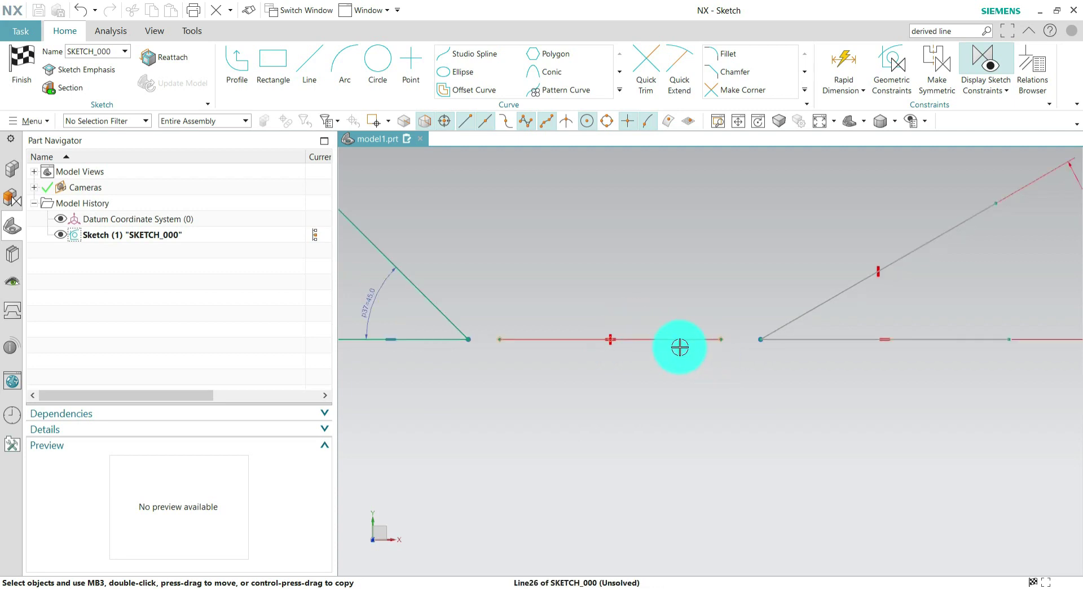
pyautogui.scroll(2, 634, 353)
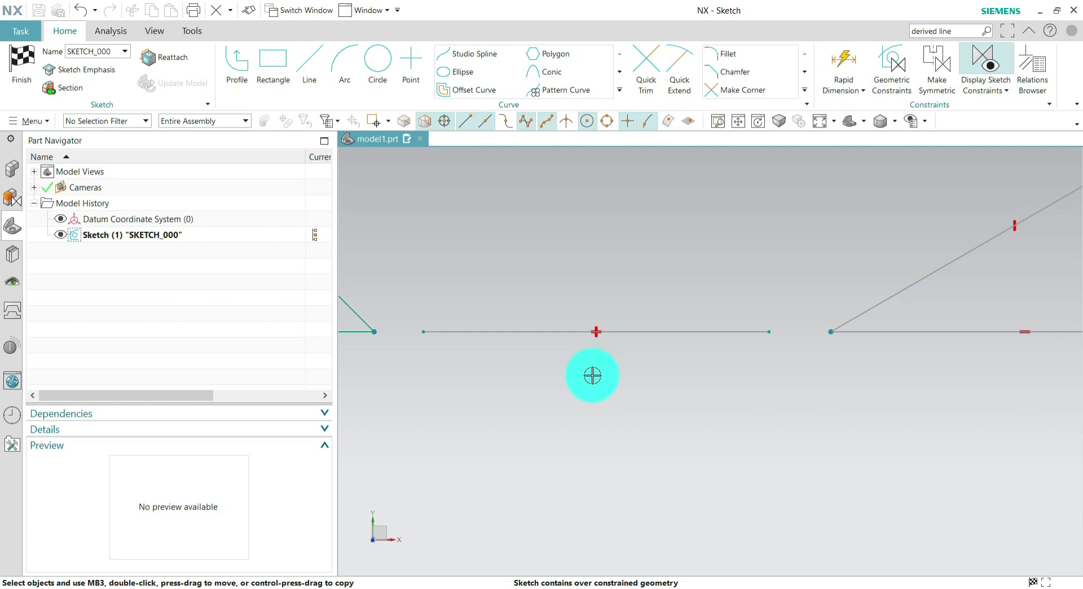
pyautogui.scroll(-4, 592, 375)
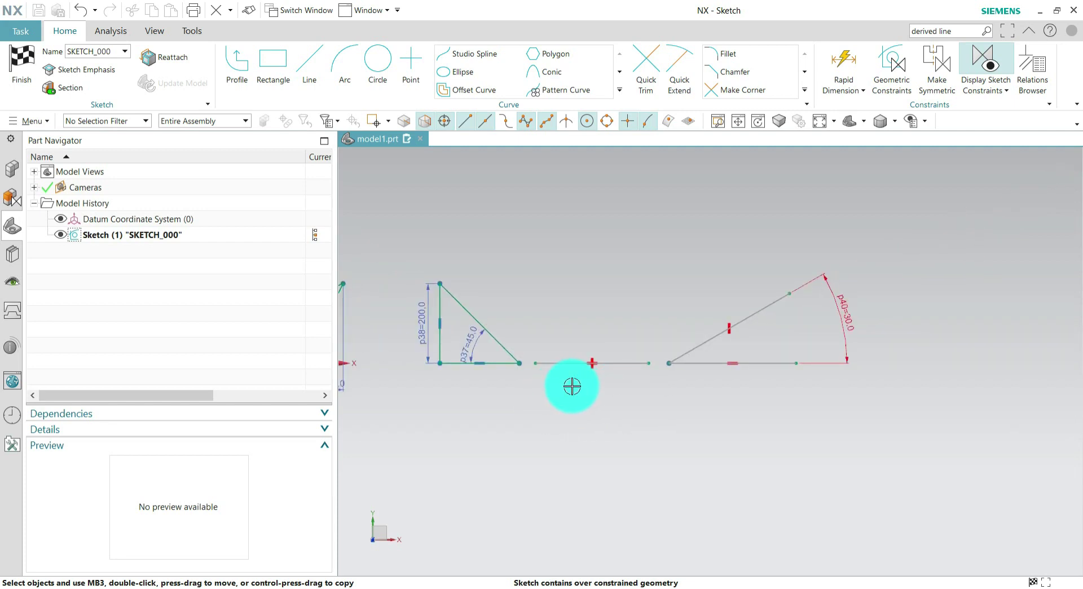
pyautogui.scroll(-2, 705, 370)
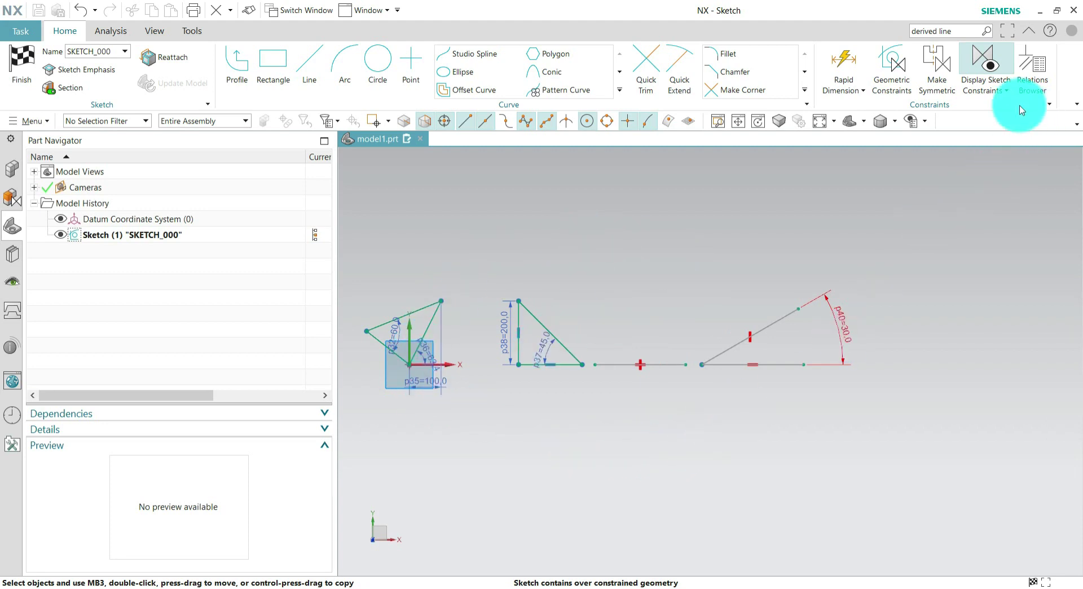
# List all constraints in the active sketch in the Sketch Relations Browser and check which ones have an overconstrained status
pyautogui.click(1005, 91)
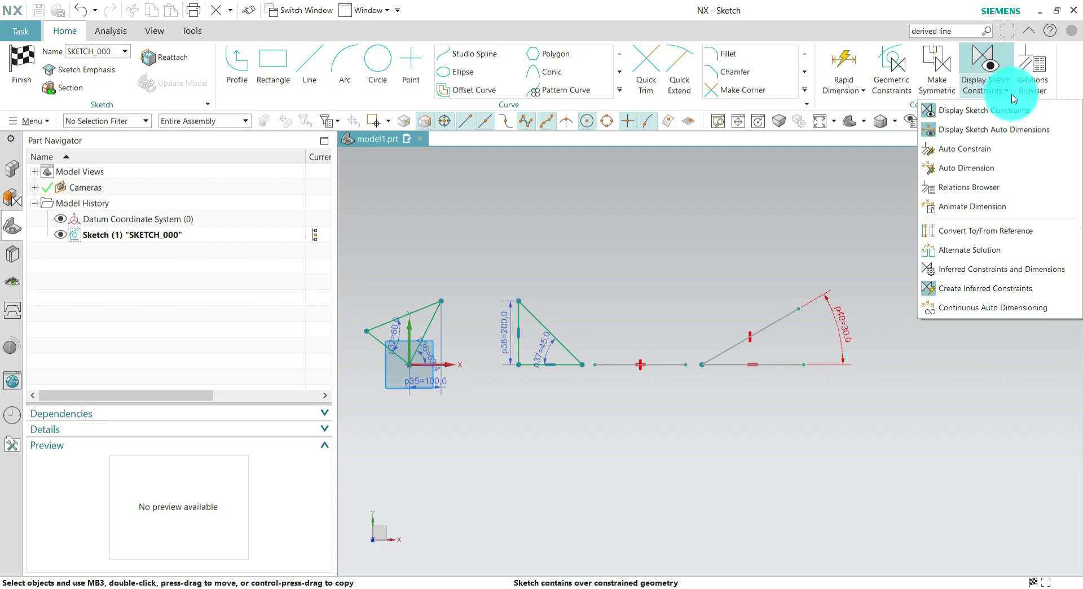
pyautogui.click(1035, 74)
pyautogui.click(992, 90)
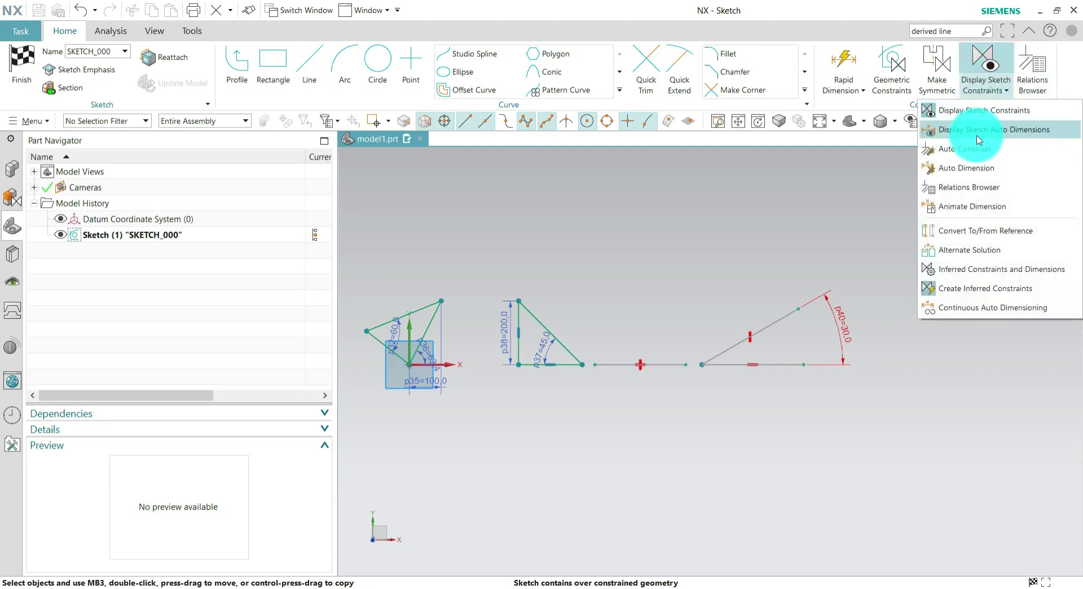
pyautogui.click(959, 188)
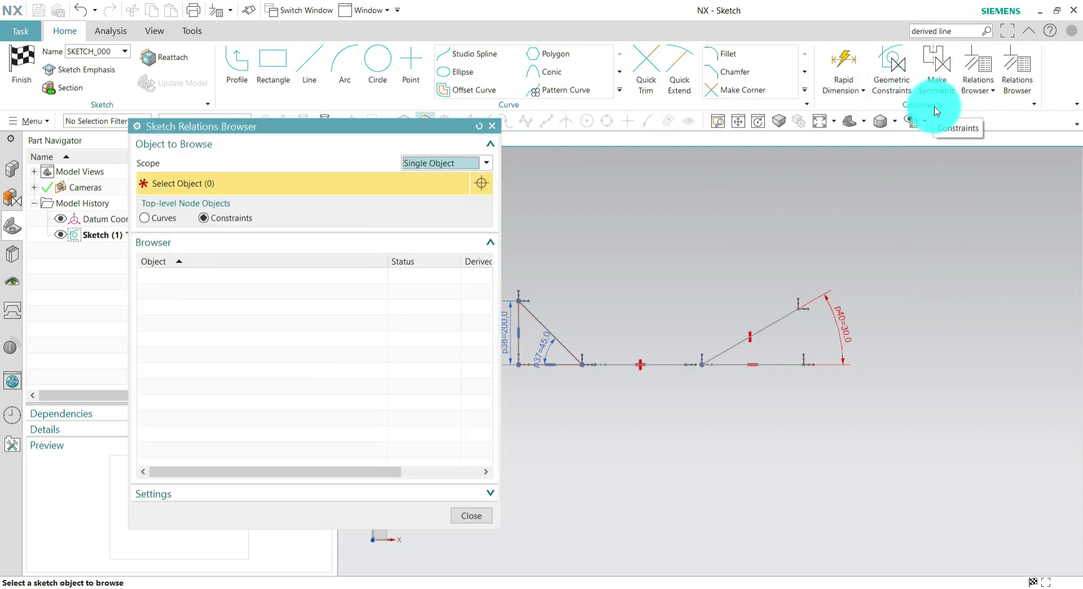
pyautogui.moveTo(285, 129)
pyautogui.mouseDown()
pyautogui.moveTo(395, 170)
pyautogui.moveTo(537, 171)
pyautogui.moveTo(531, 156)
pyautogui.moveTo(309, 155)
pyautogui.moveTo(226, 140)
pyautogui.moveTo(218, 109)
pyautogui.moveTo(235, 107)
pyautogui.mouseUp()
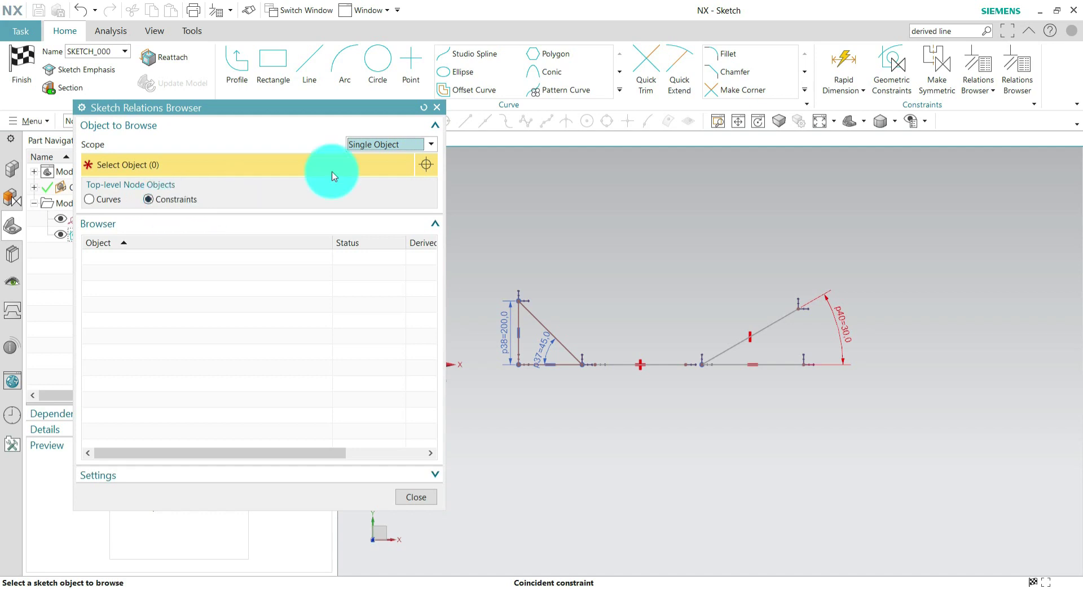
pyautogui.click(397, 146)
pyautogui.click(388, 164)
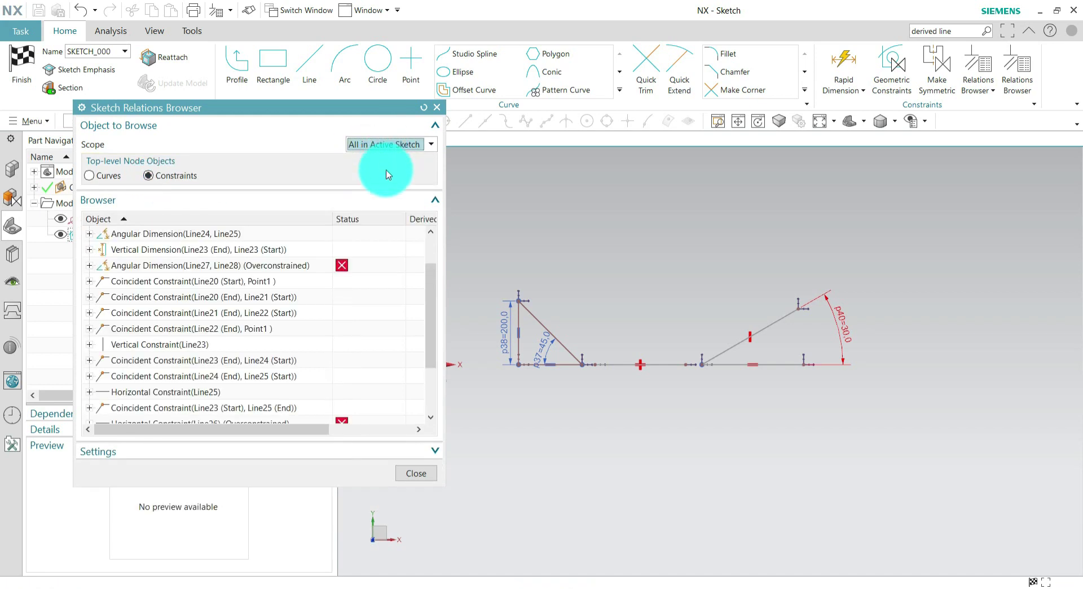
pyautogui.scroll(-5, 349, 254)
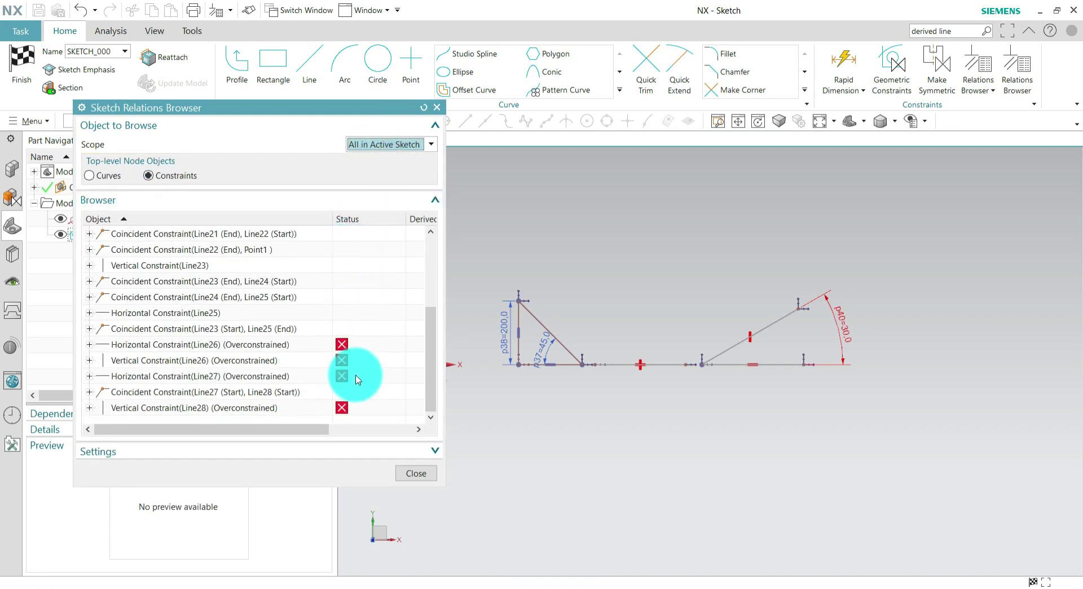
pyautogui.scroll(3, 347, 254)
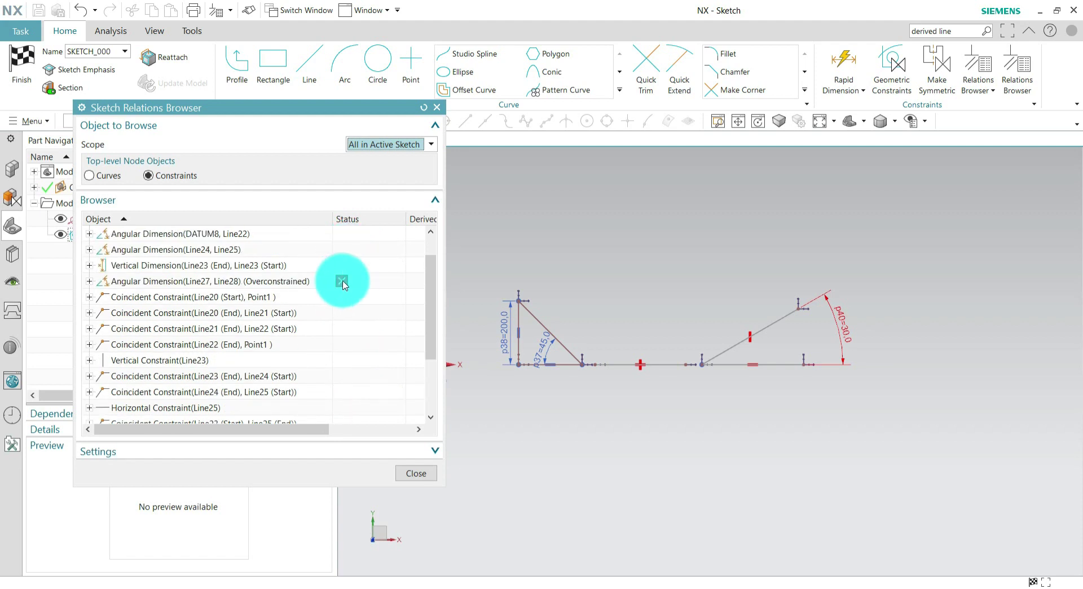
pyautogui.scroll(-2, 345, 283)
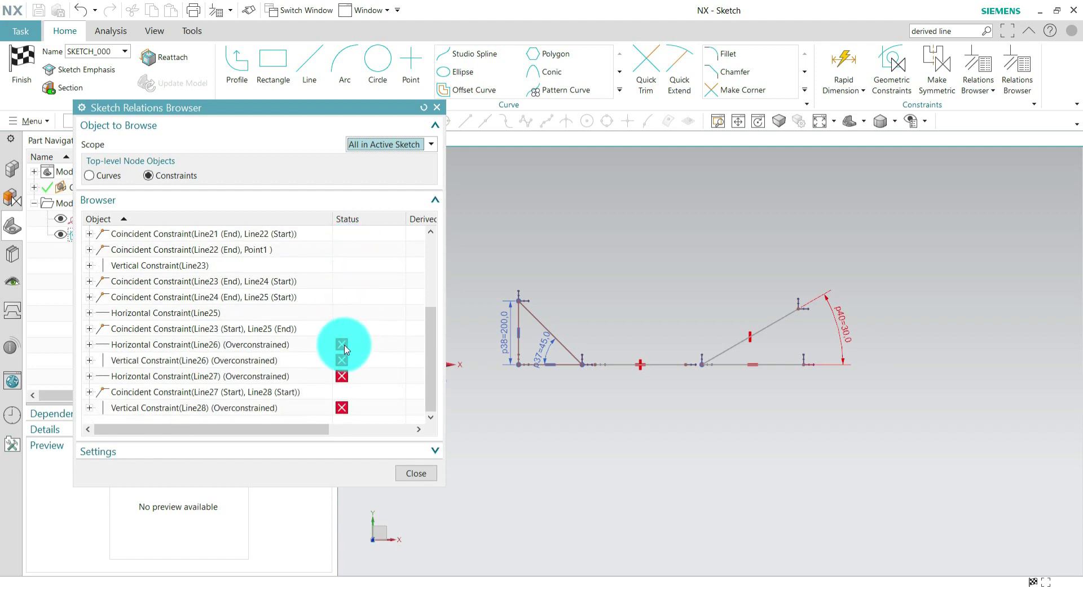
# Browse the separate horizontal line with Single Object scope and compare its horizontal and vertical constraints
pyautogui.click(387, 144)
pyautogui.click(375, 172)
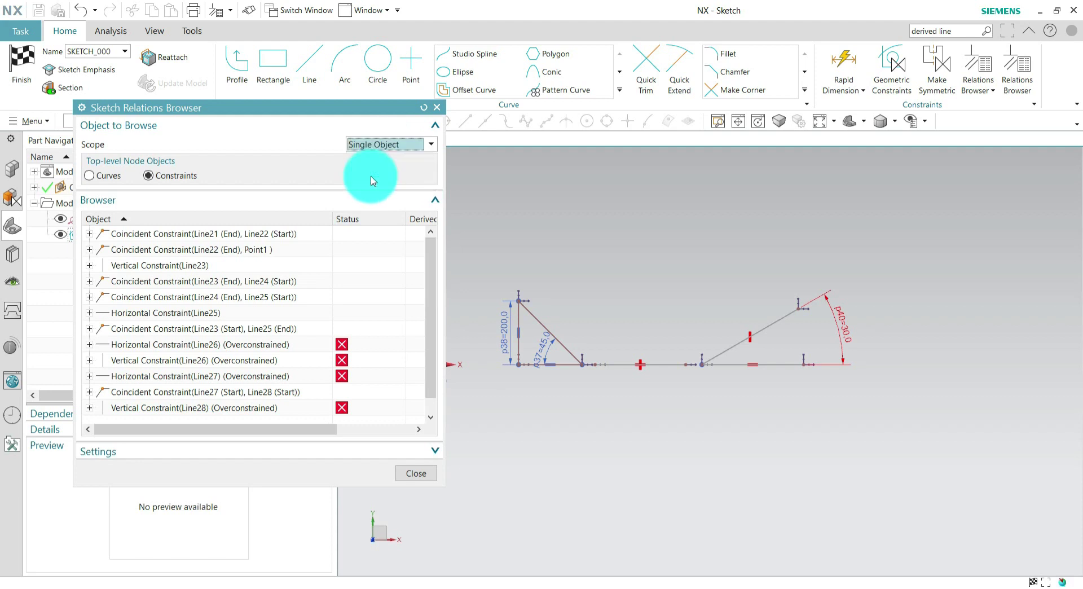
pyautogui.scroll(2, 754, 256)
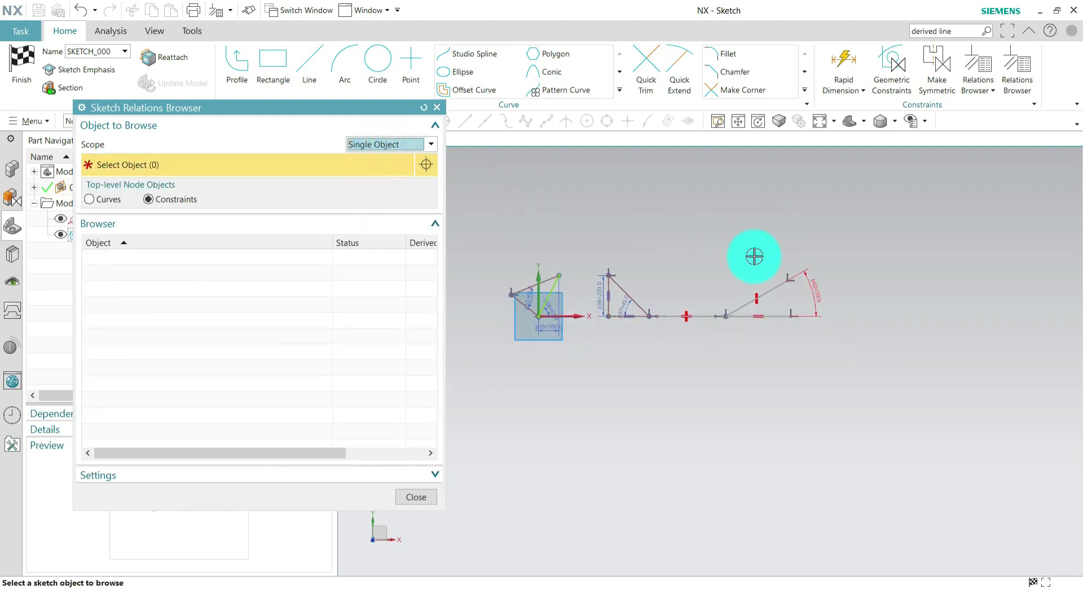
pyautogui.click(681, 291)
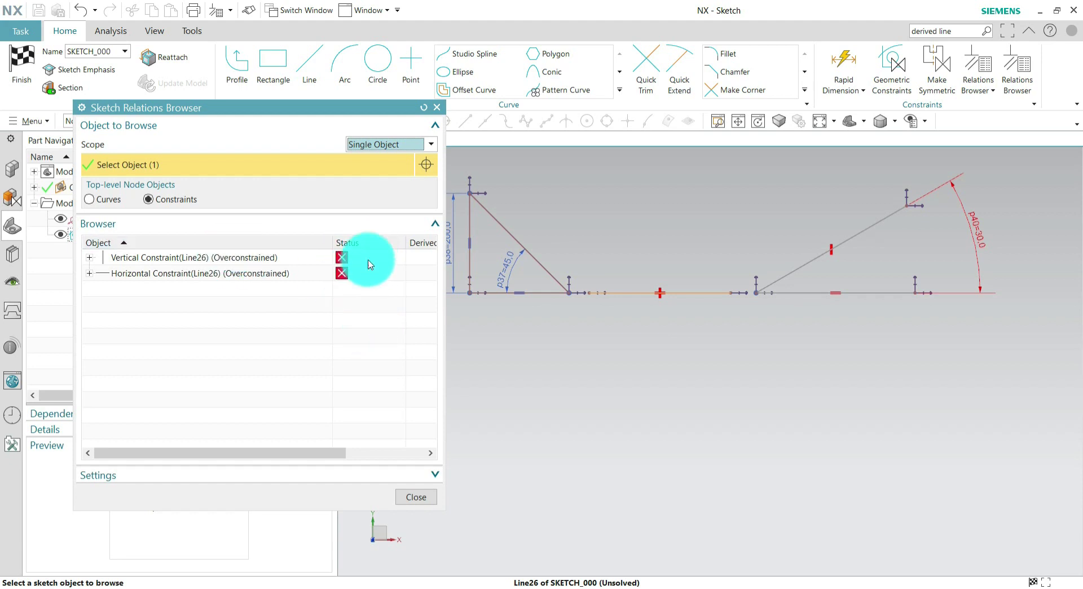
pyautogui.click(144, 274)
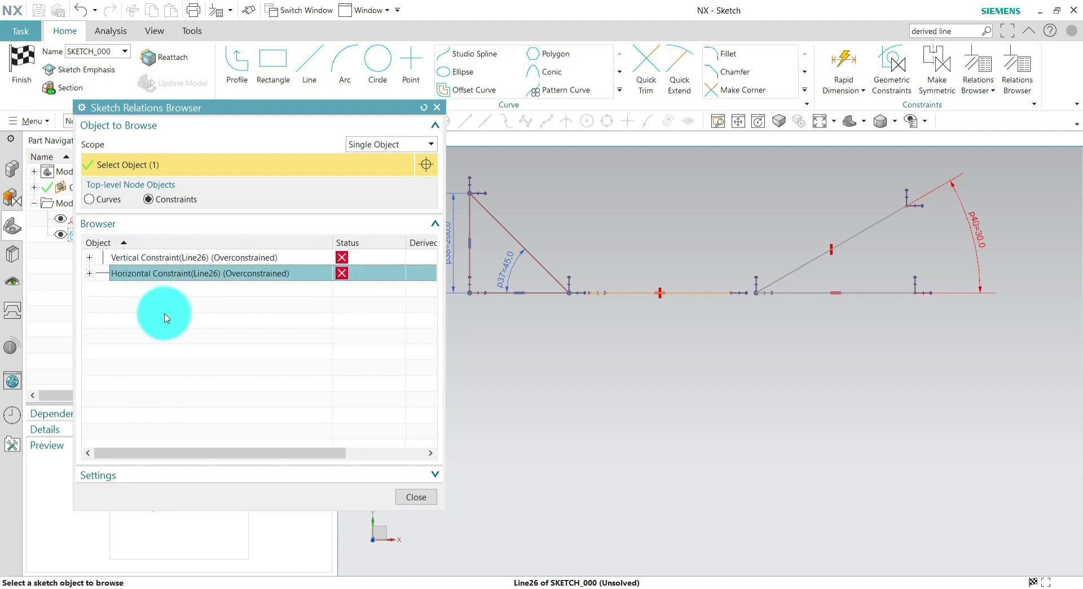
pyautogui.click(262, 258)
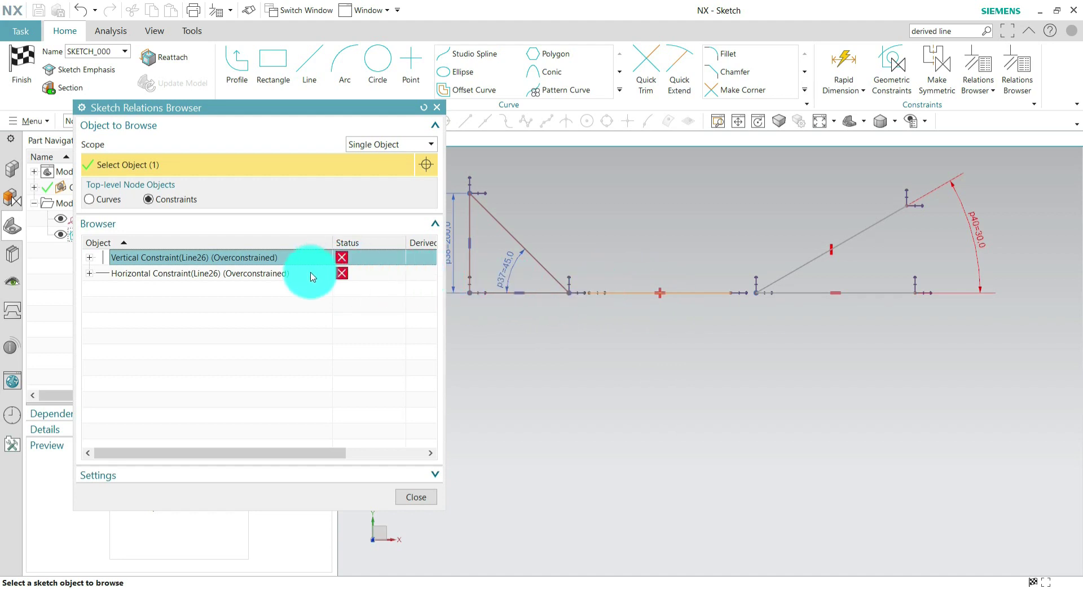
pyautogui.click(282, 276)
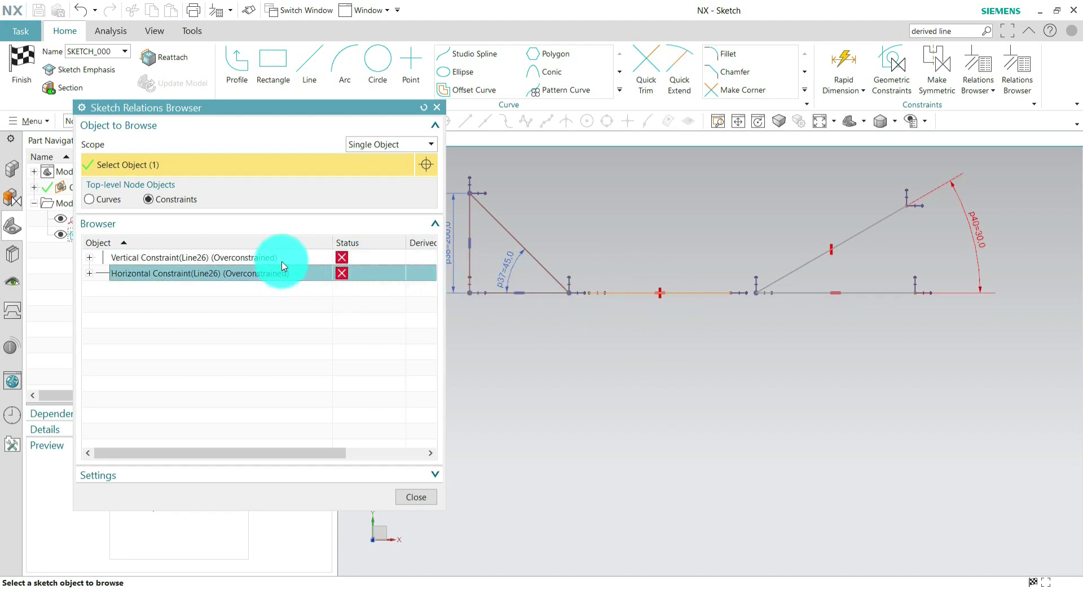
pyautogui.click(284, 260)
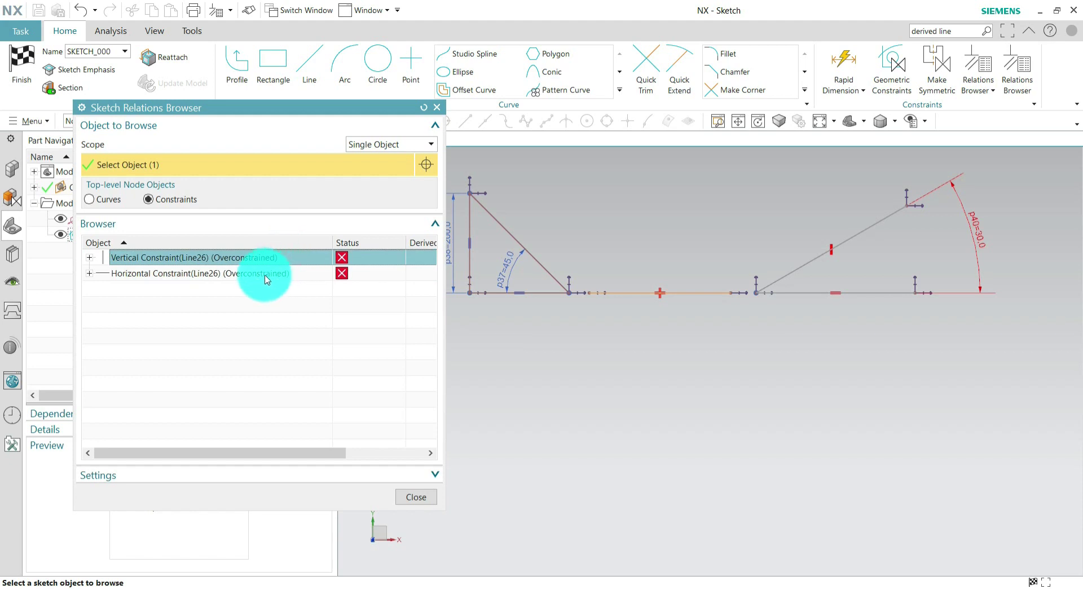
# Delete the Horizontal constraint from the separate line between the triangle and the angled lines, and close the relations browser
pyautogui.click(261, 276)
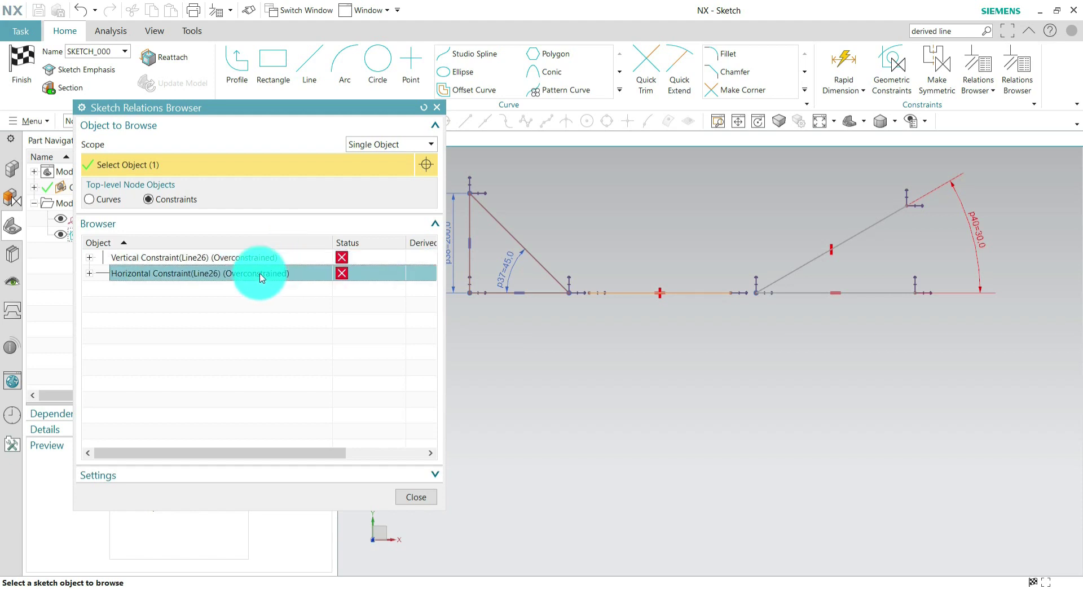
pyautogui.rightClick(342, 277)
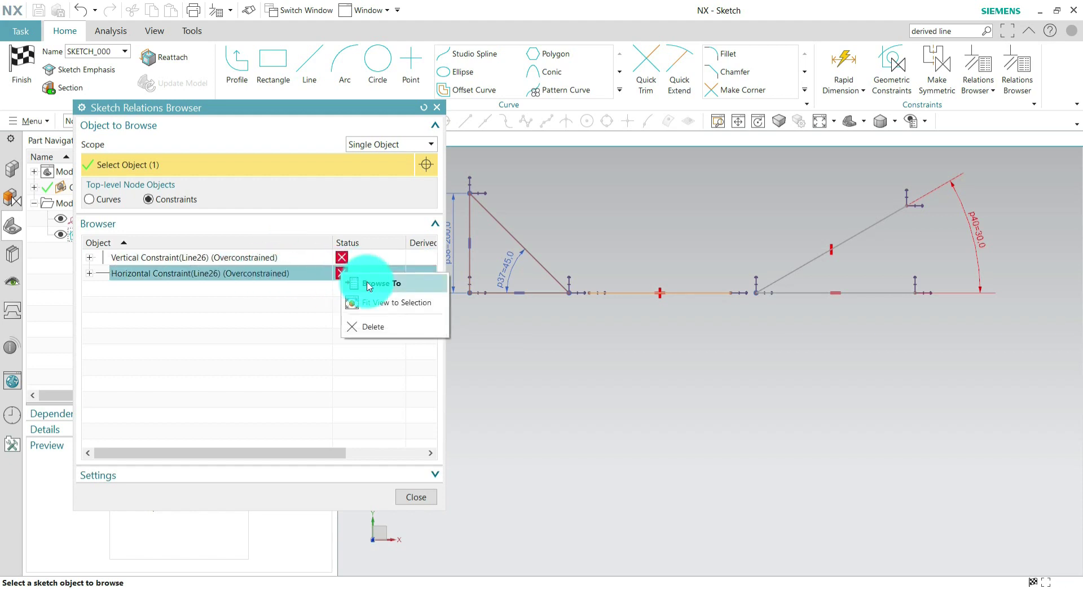
pyautogui.click(382, 328)
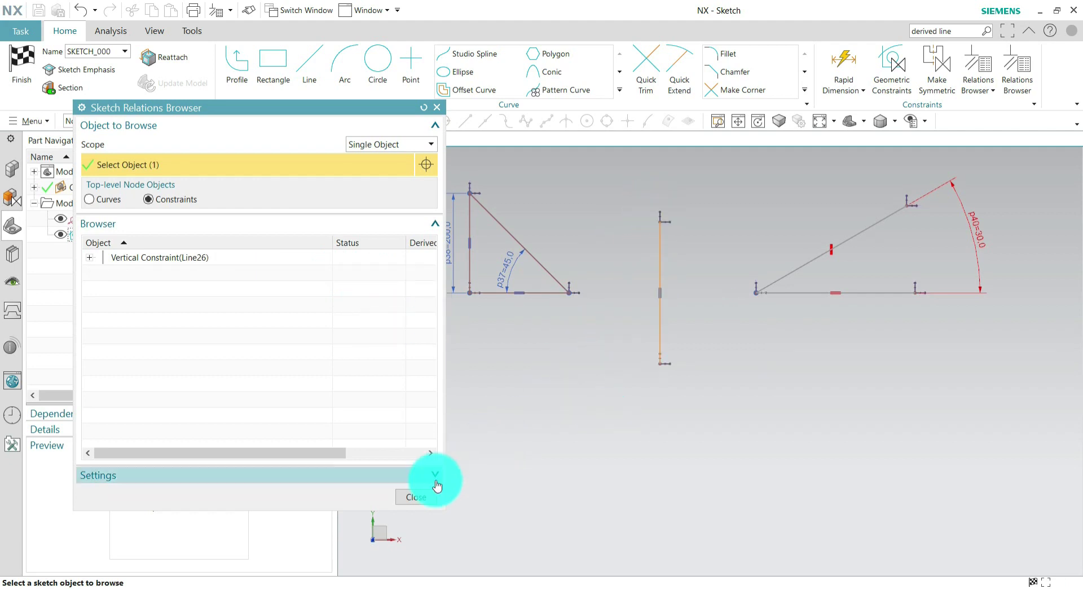
pyautogui.click(417, 497)
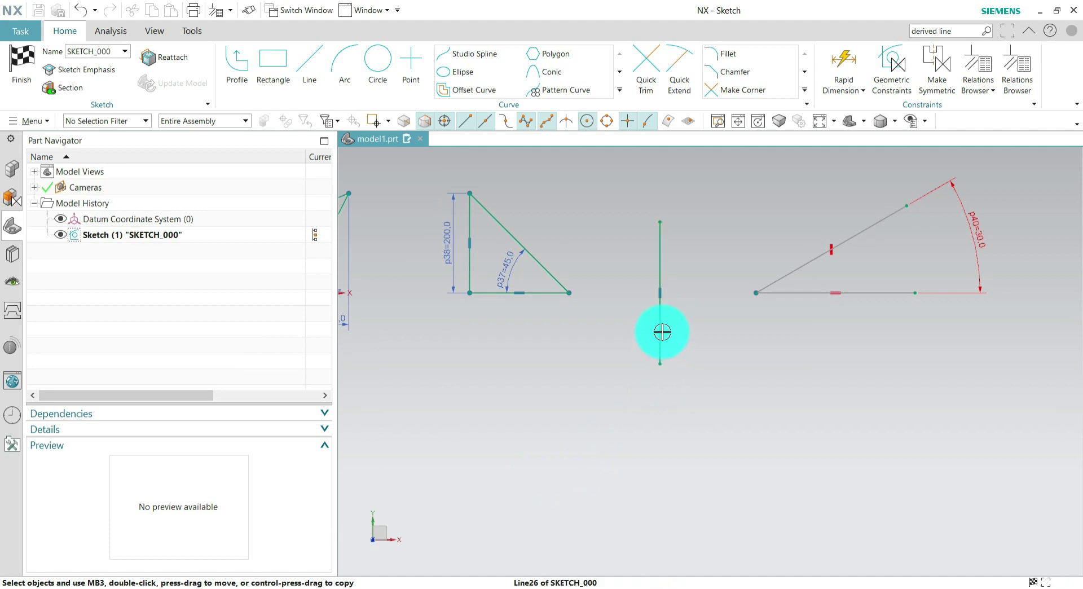
# Reopen the Sketch Relations Browser and list the relations of both lines in the 30-degree angled pair using Multiple Objects scope
pyautogui.scroll(-2, 619, 348)
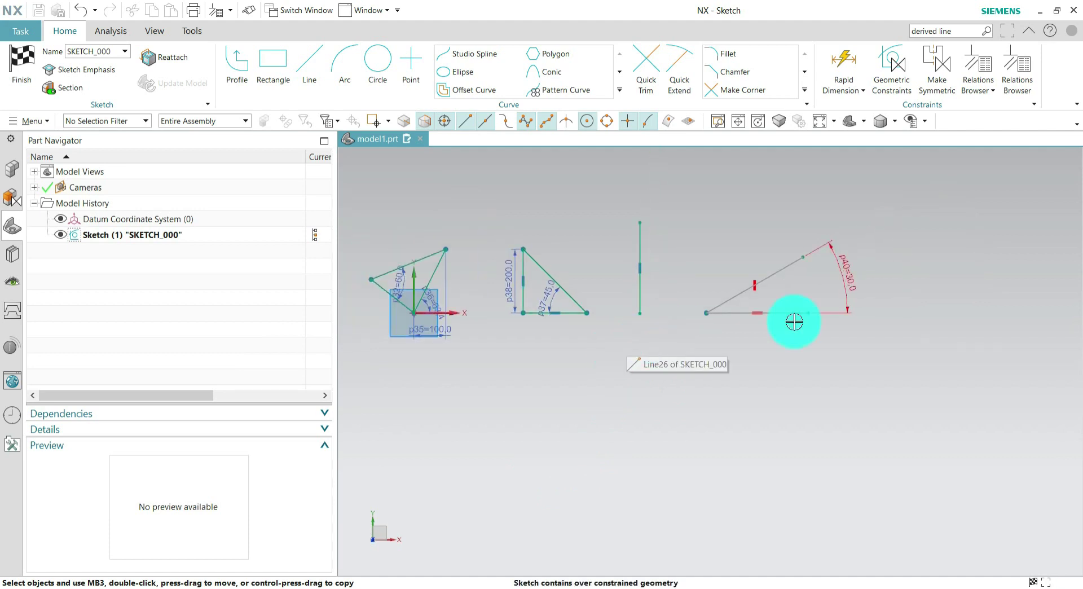
pyautogui.scroll(1, 869, 273)
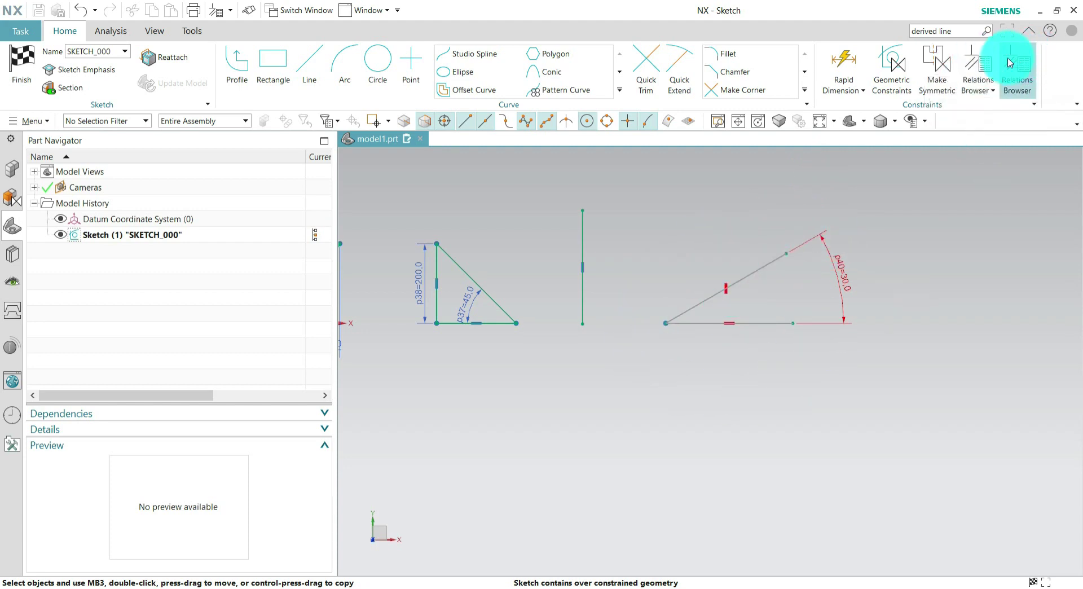
pyautogui.click(979, 60)
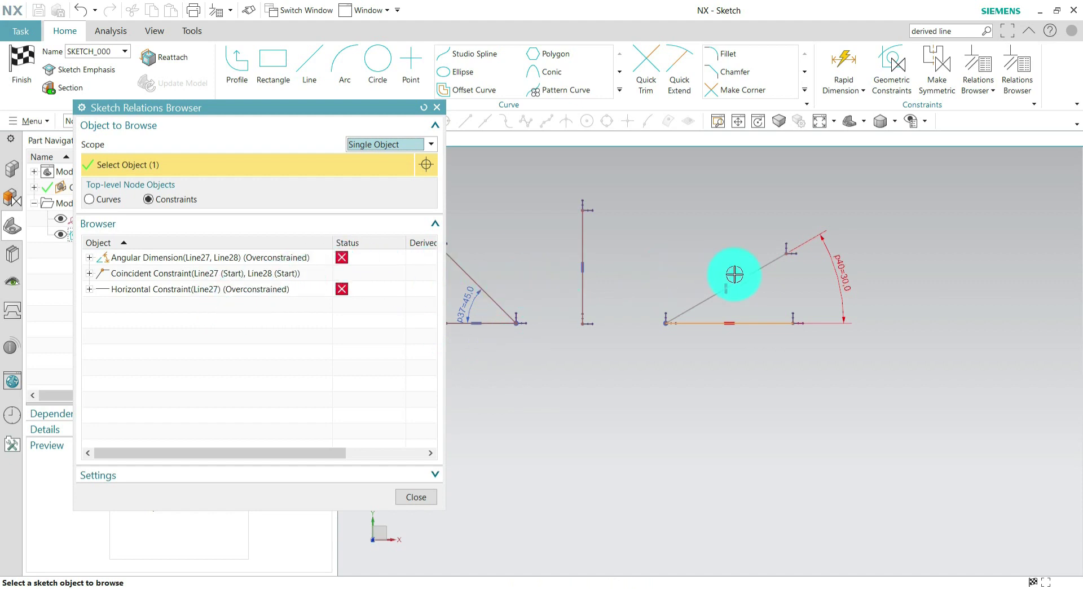
pyautogui.click(389, 146)
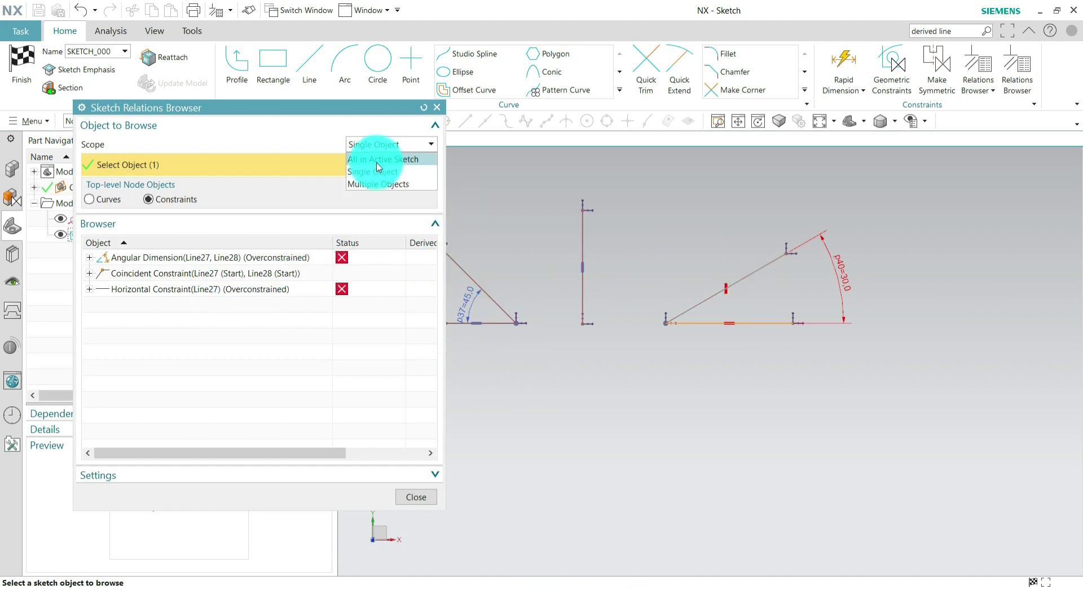
pyautogui.click(364, 188)
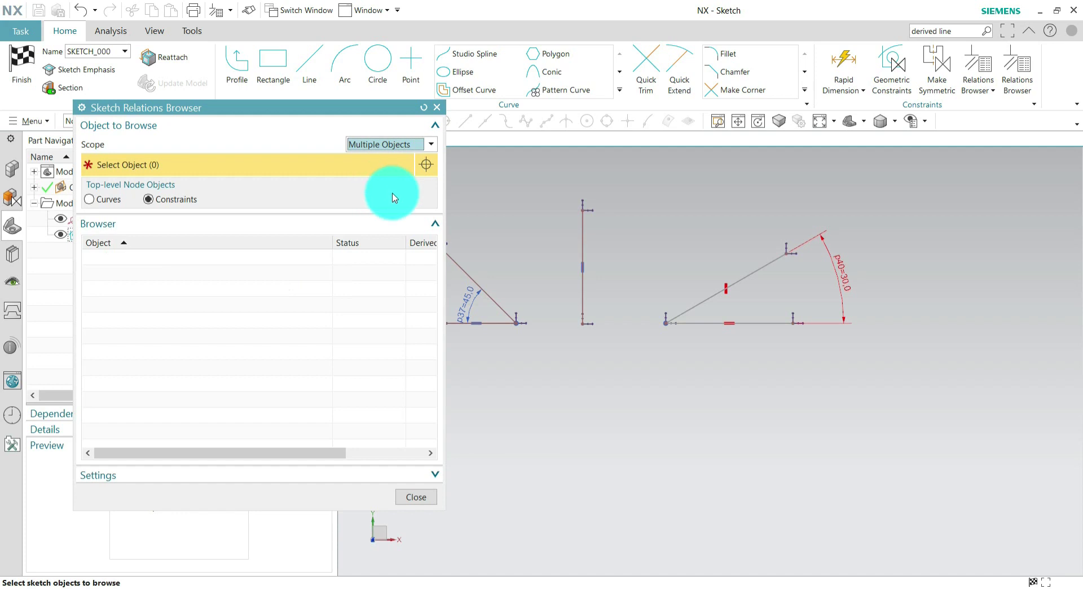
pyautogui.click(753, 275)
pyautogui.click(765, 322)
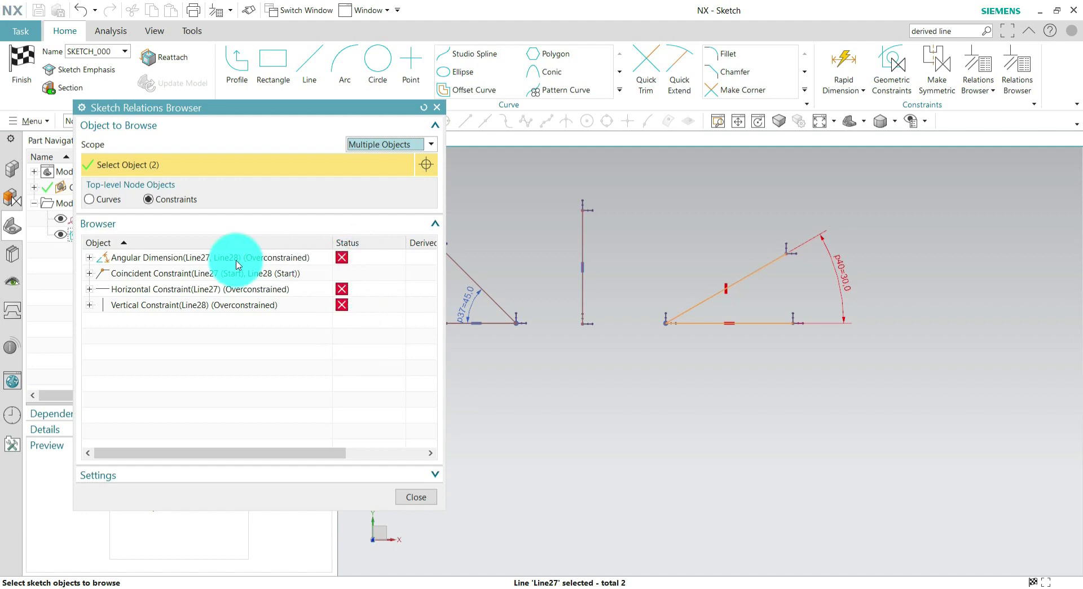
# Examine the angular dimension and the horizontal and vertical constraints listed as overconstrained for the two lines of the 30-degree pair
pyautogui.click(350, 258)
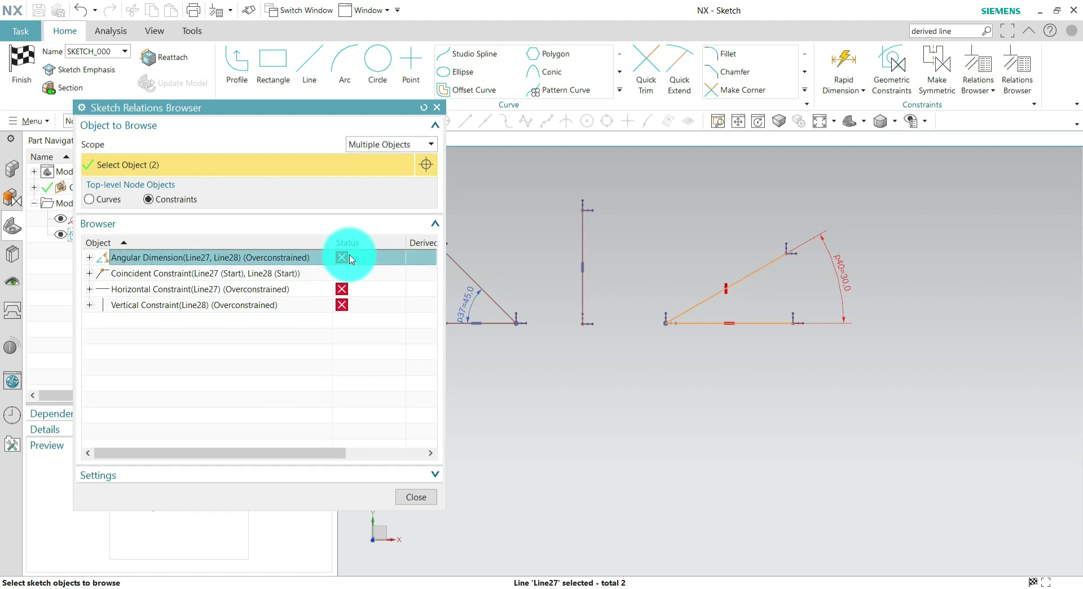
pyautogui.click(353, 291)
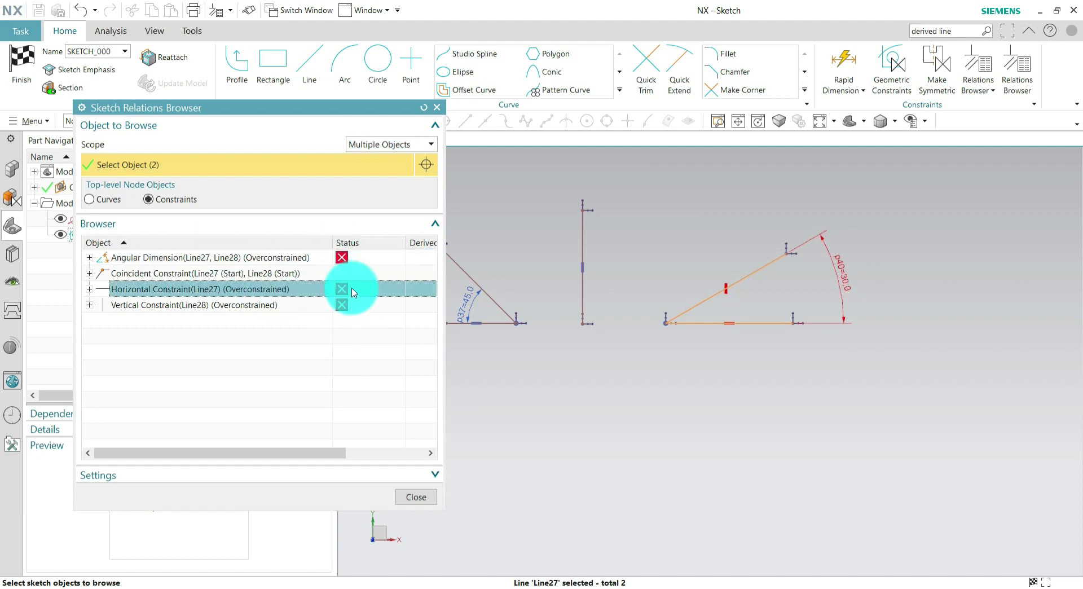
pyautogui.click(354, 306)
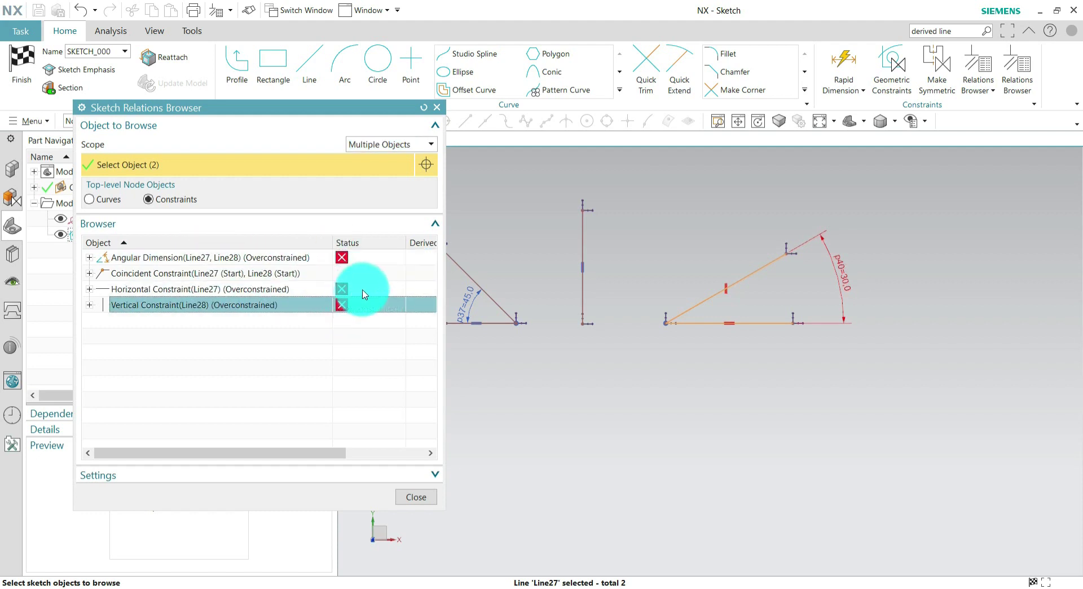
pyautogui.click(364, 292)
pyautogui.click(355, 305)
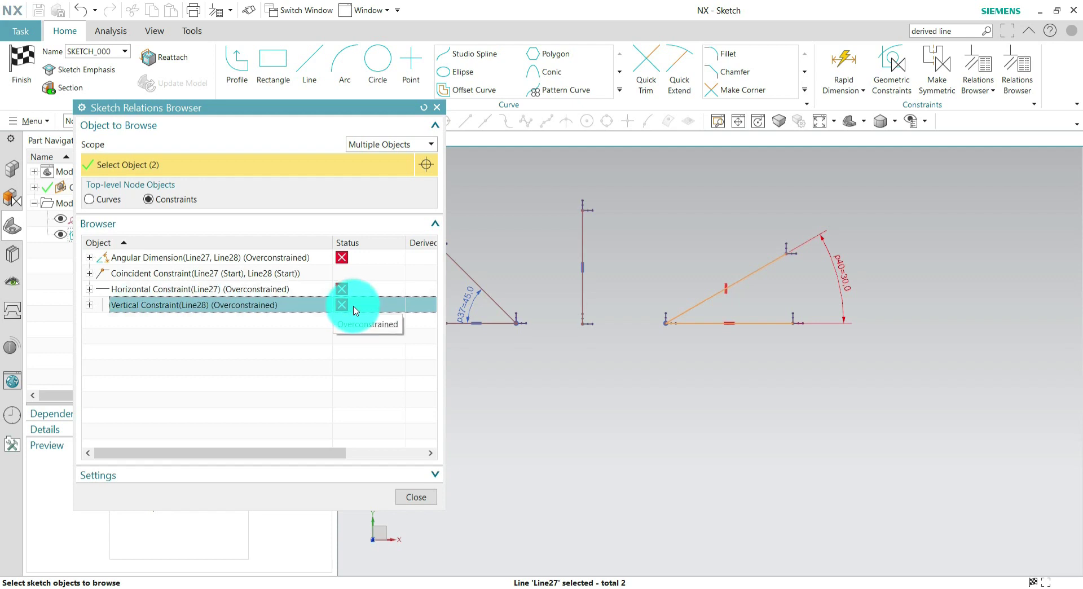
pyautogui.click(357, 258)
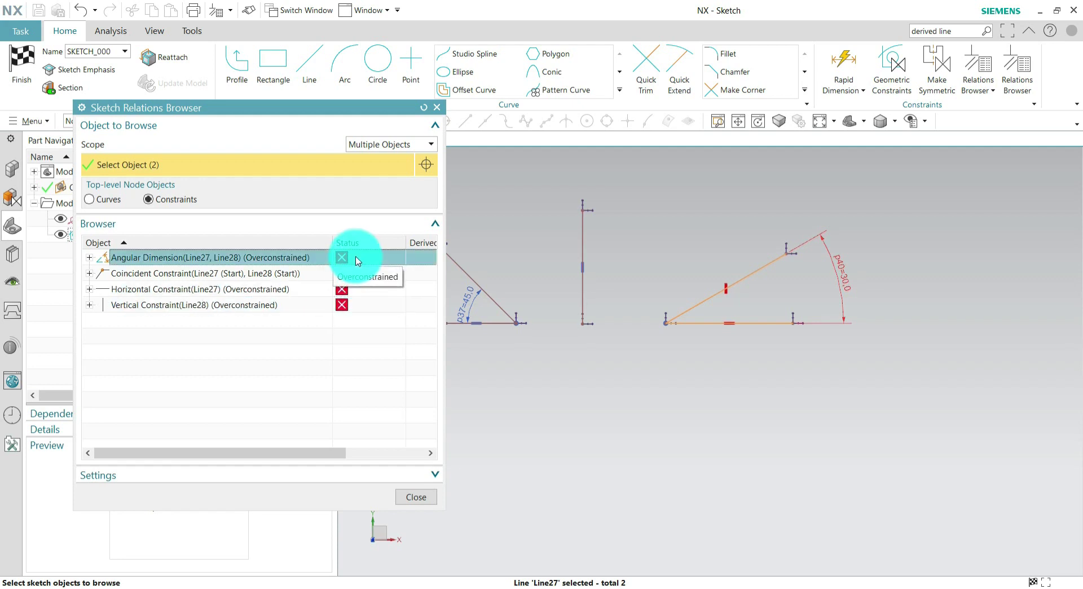
pyautogui.click(355, 293)
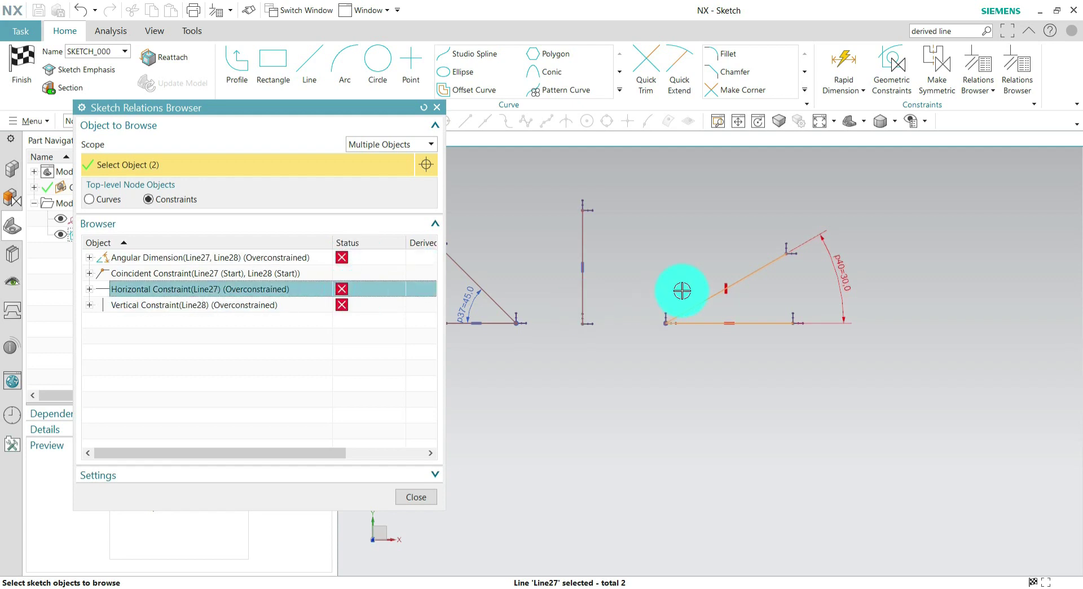
pyautogui.scroll(3, 741, 310)
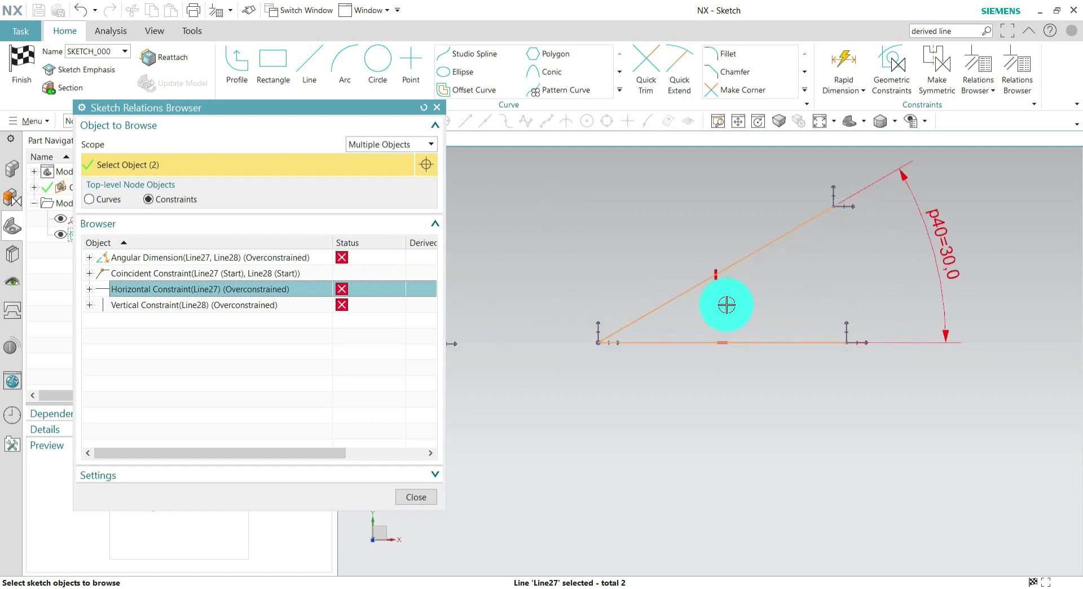
pyautogui.click(172, 306)
pyautogui.scroll(-3, 730, 353)
pyautogui.scroll(4, 725, 314)
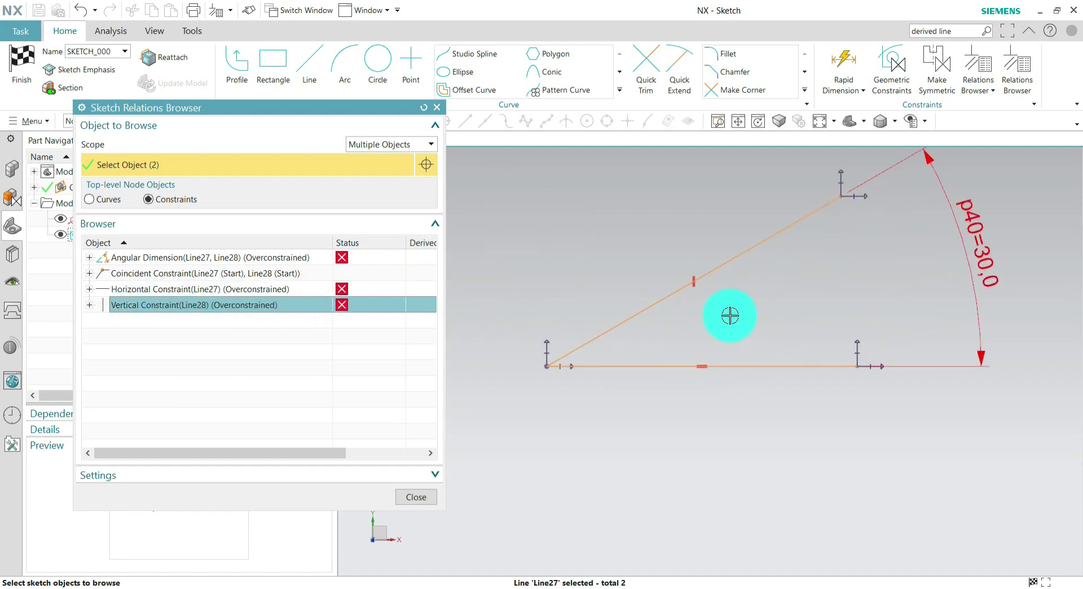
pyautogui.scroll(-2, 692, 293)
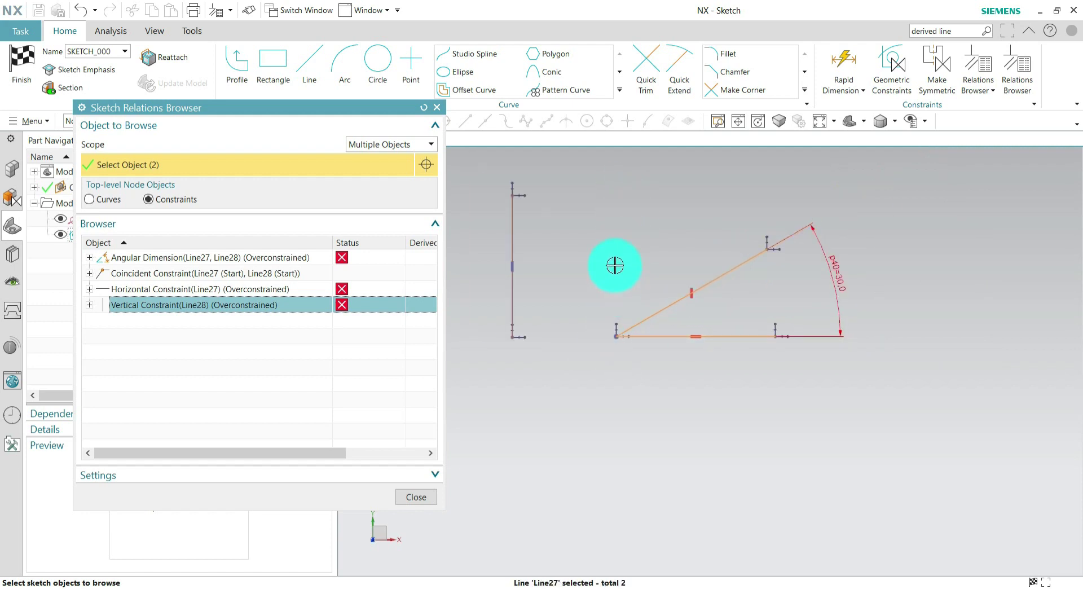
# Delete the Vertical constraint from the sloped line of the 30-degree pair and close the relations browser
pyautogui.click(236, 258)
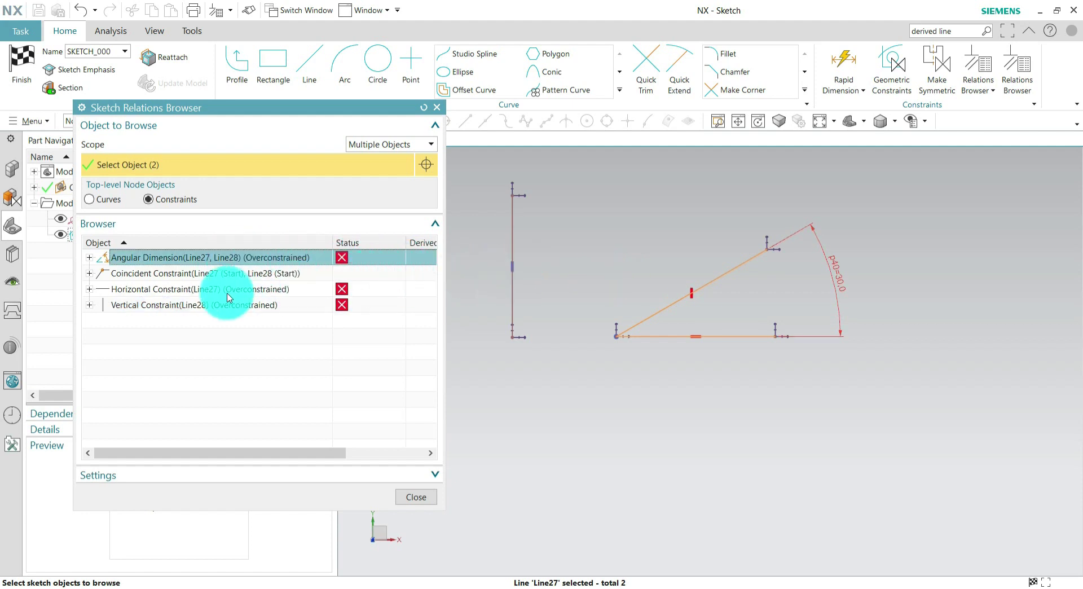
pyautogui.click(195, 308)
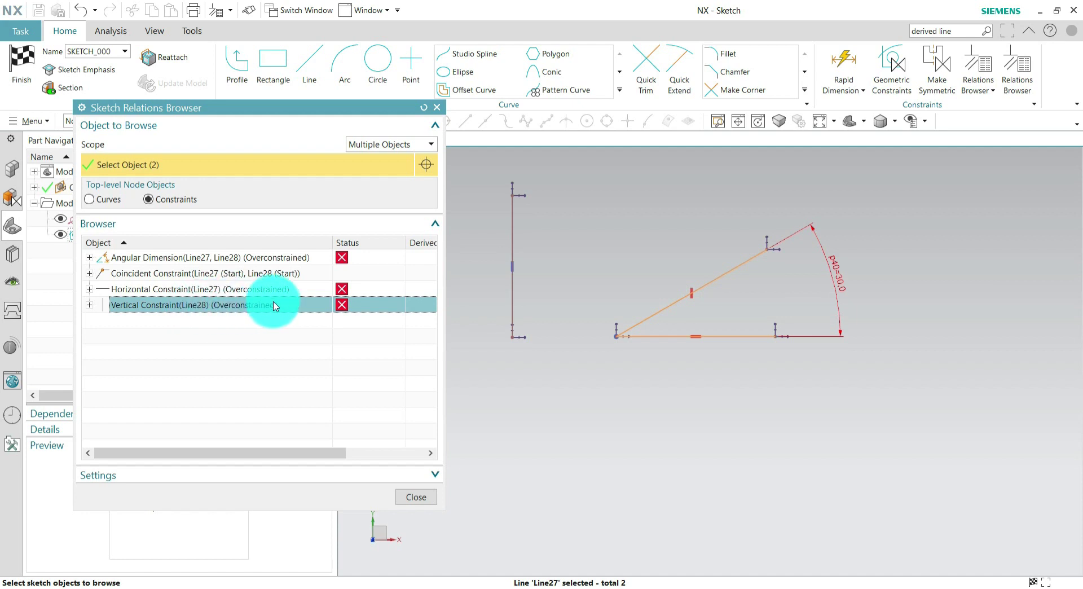
pyautogui.rightClick(292, 309)
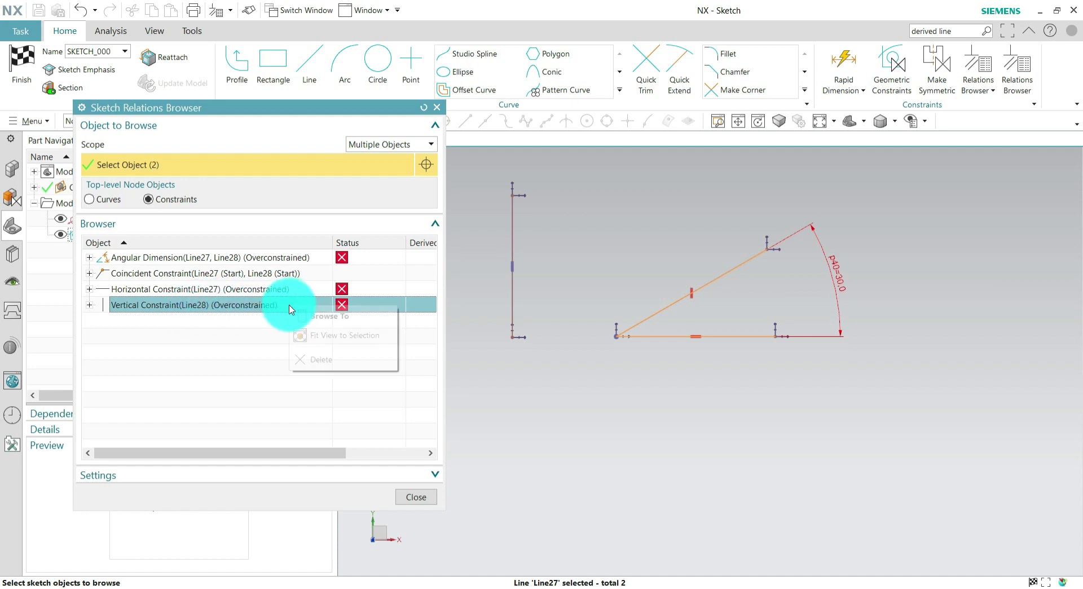
pyautogui.click(323, 361)
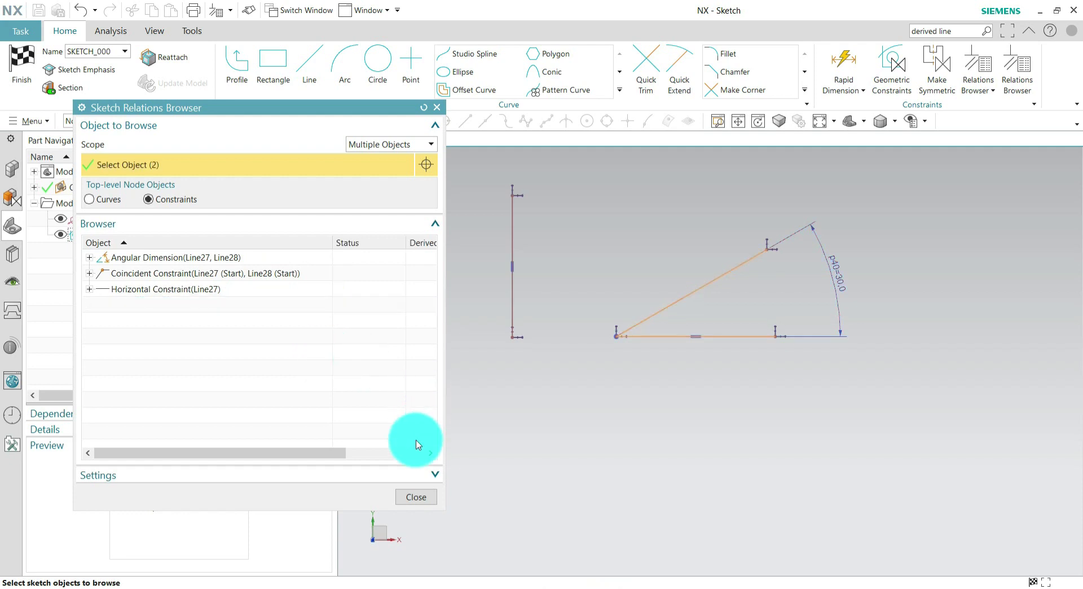
pyautogui.click(419, 498)
# Apply a Vertical geometric constraint to the sloped line of the 30-degree pair, and dismiss the sketch update message
pyautogui.scroll(3, 677, 442)
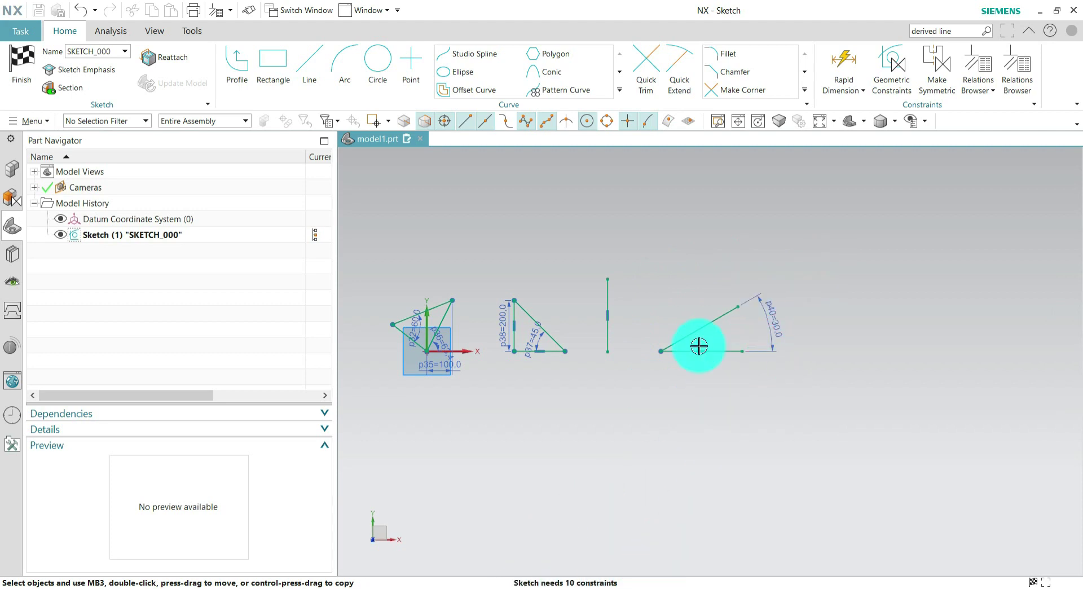
pyautogui.scroll(2, 699, 333)
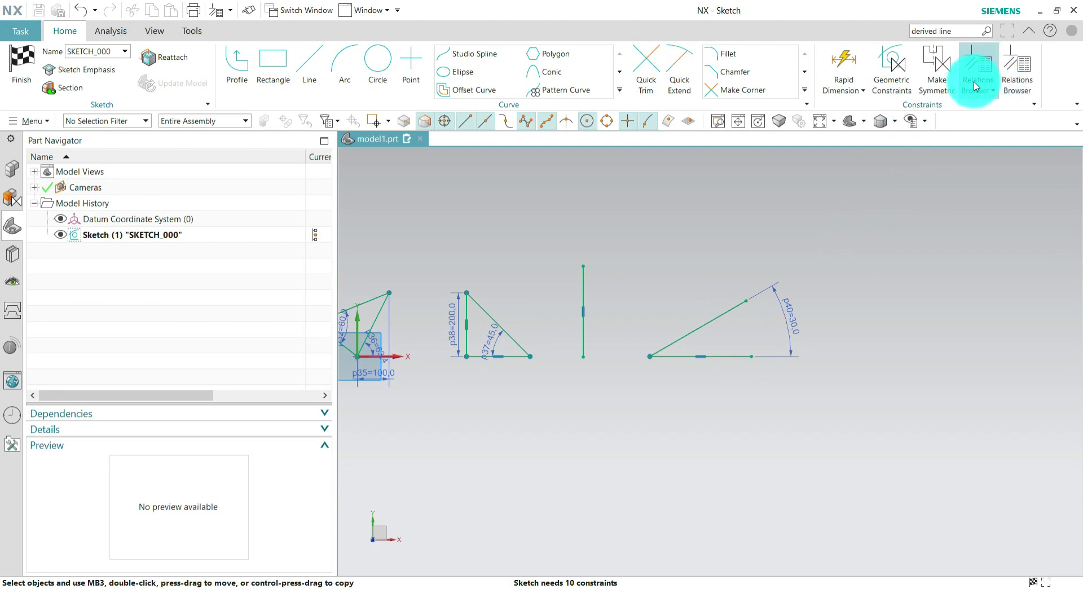
pyautogui.press('c')
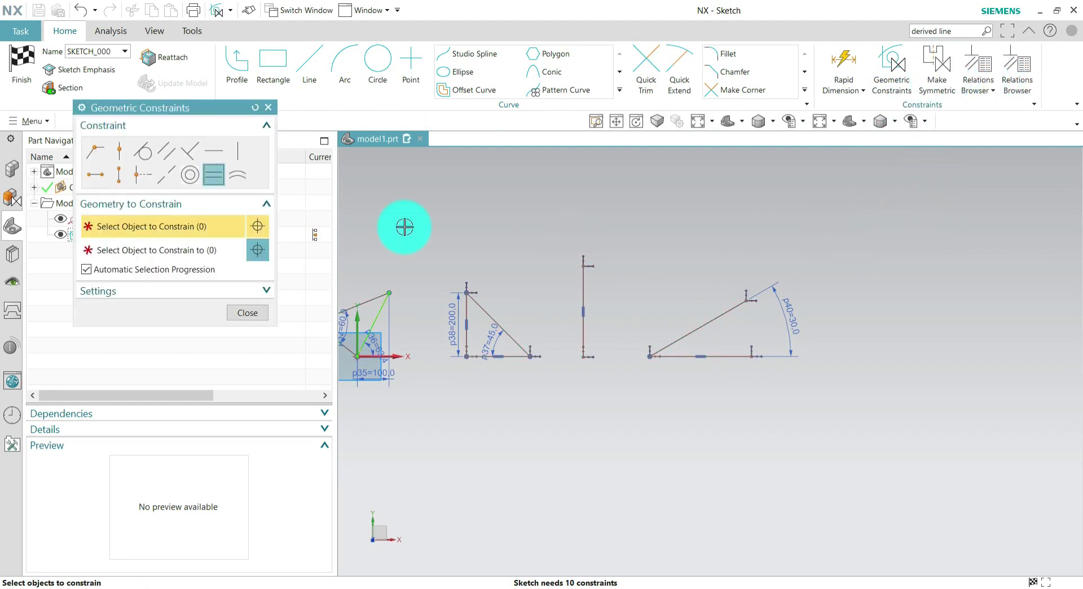
pyautogui.click(237, 150)
pyautogui.click(706, 322)
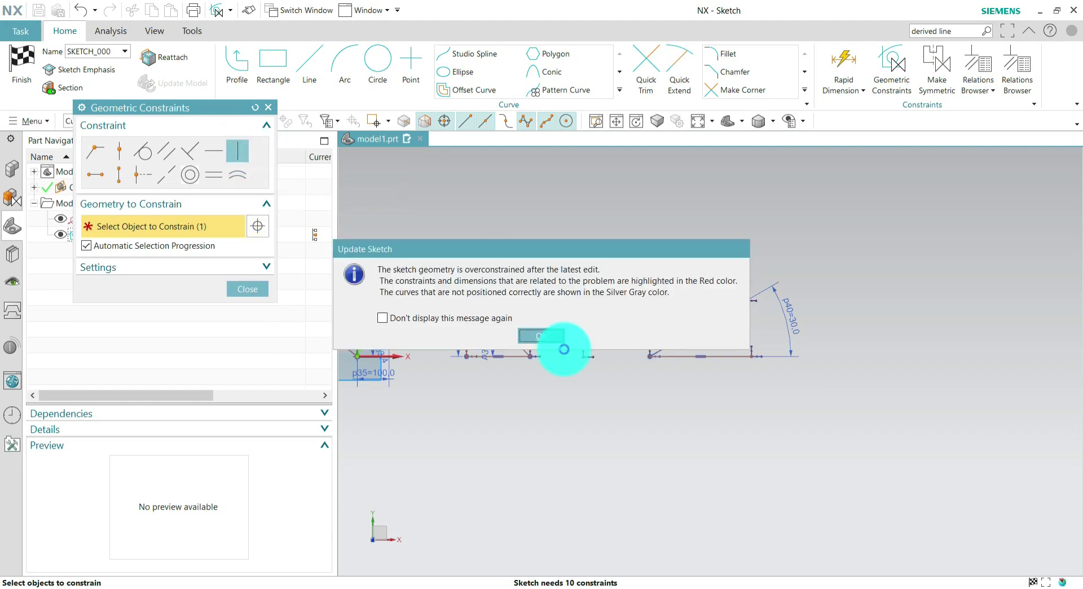
pyautogui.click(564, 335)
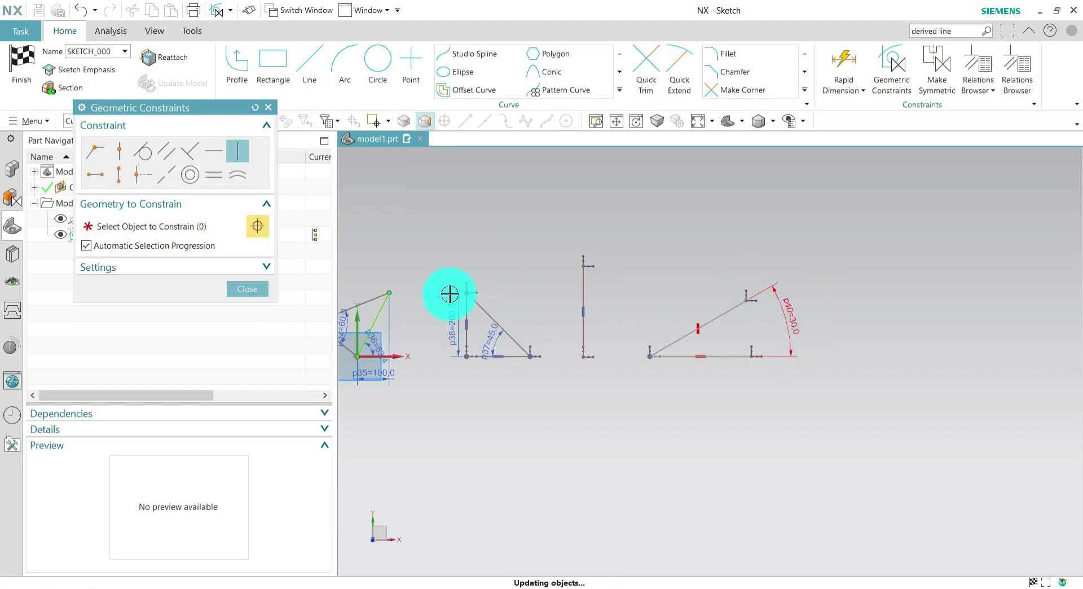
pyautogui.click(248, 287)
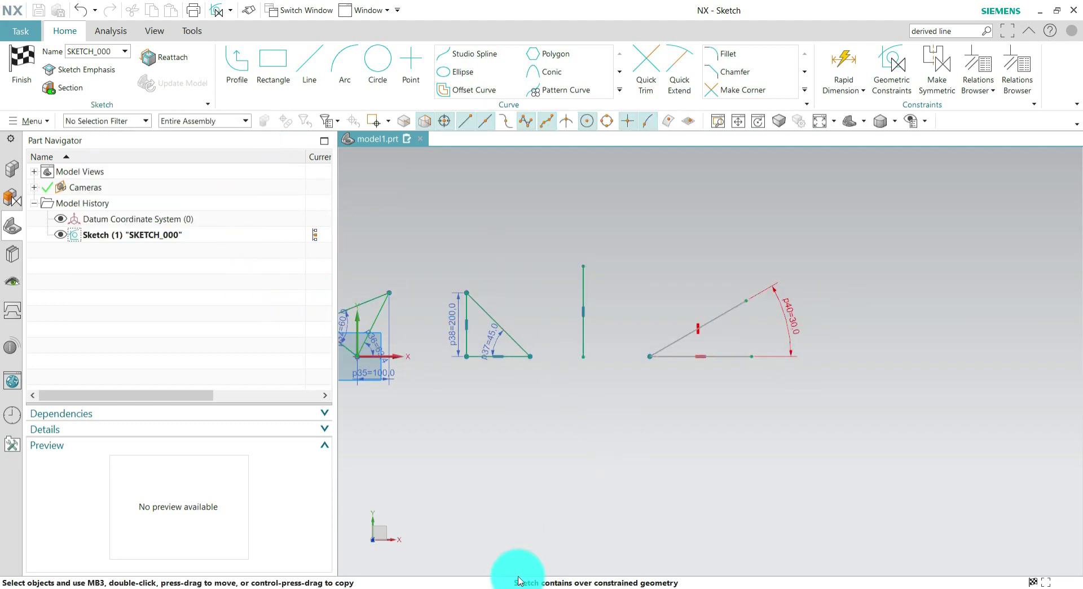
# Remove the newly added Vertical constraint directly from the sloped line in the graphics view
pyautogui.scroll(-1, 846, 350)
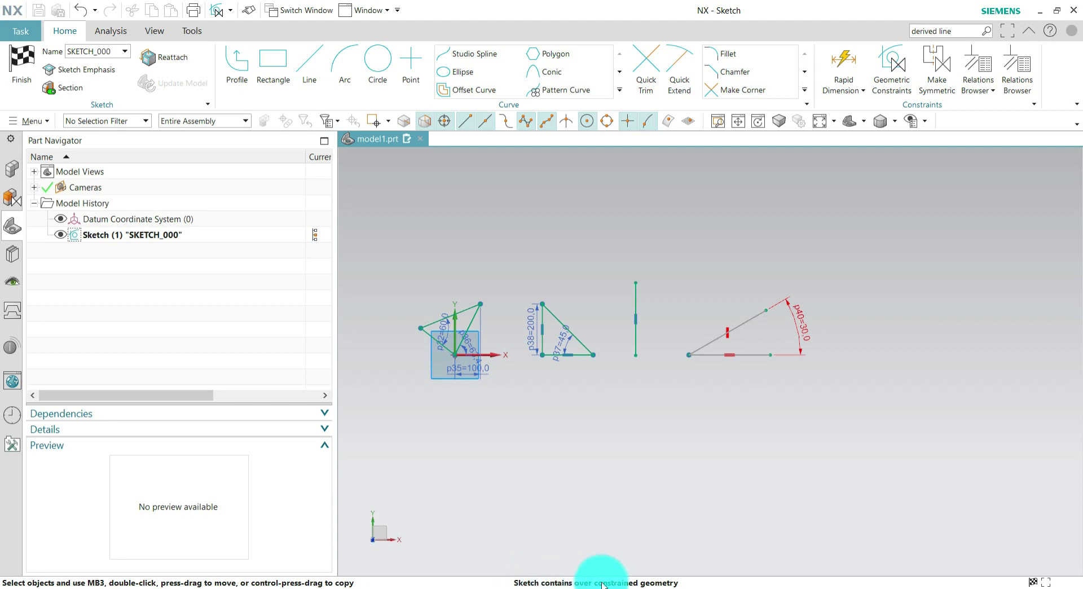
pyautogui.scroll(2, 818, 321)
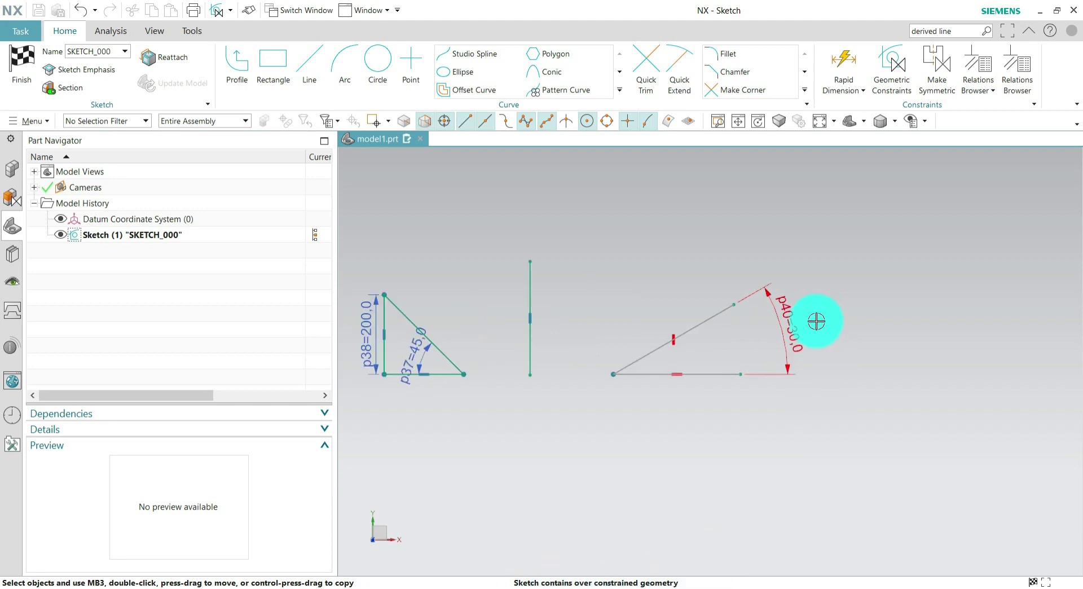
pyautogui.click(648, 358)
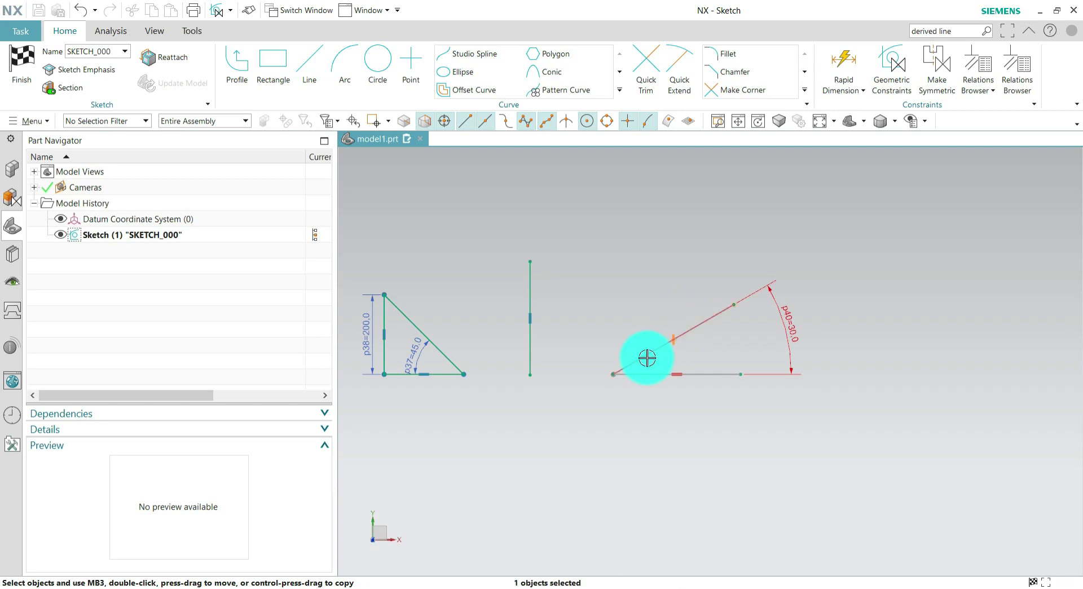
pyautogui.press('Escape')
pyautogui.scroll(-2, 858, 329)
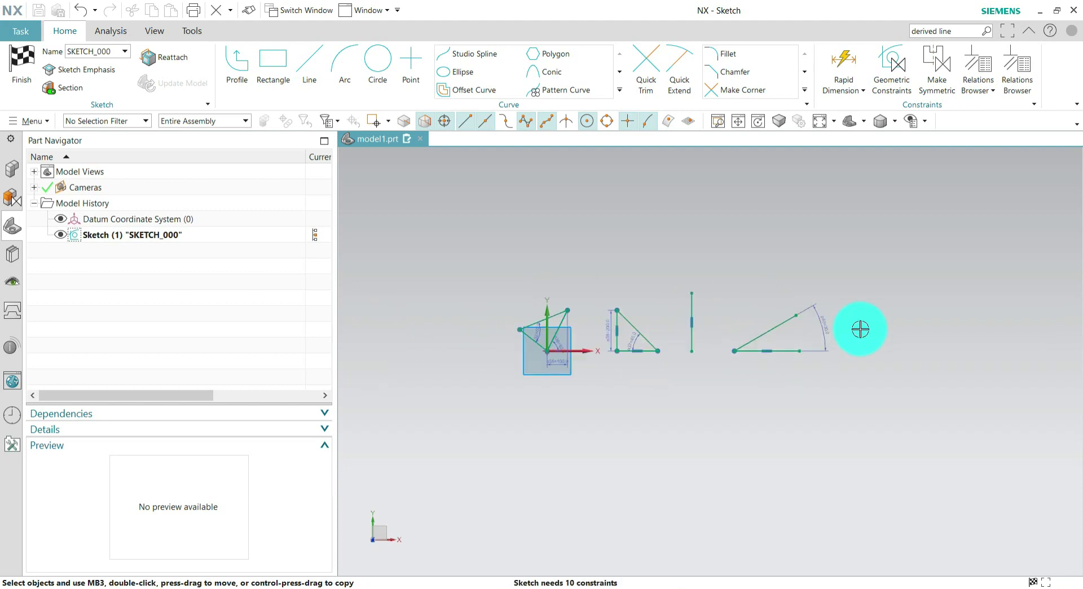